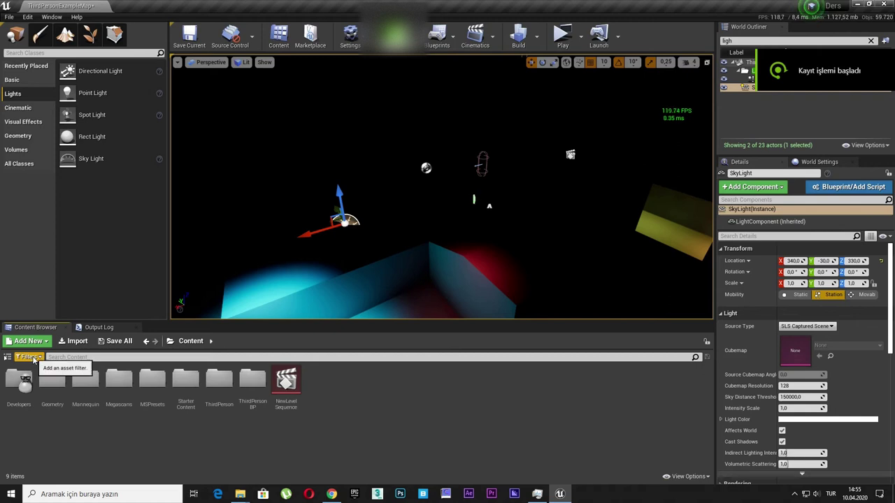
- Try the Materials & Textures asset filter in the Content Browser, then remove it
click(28, 358)
mouse_move(56, 265)
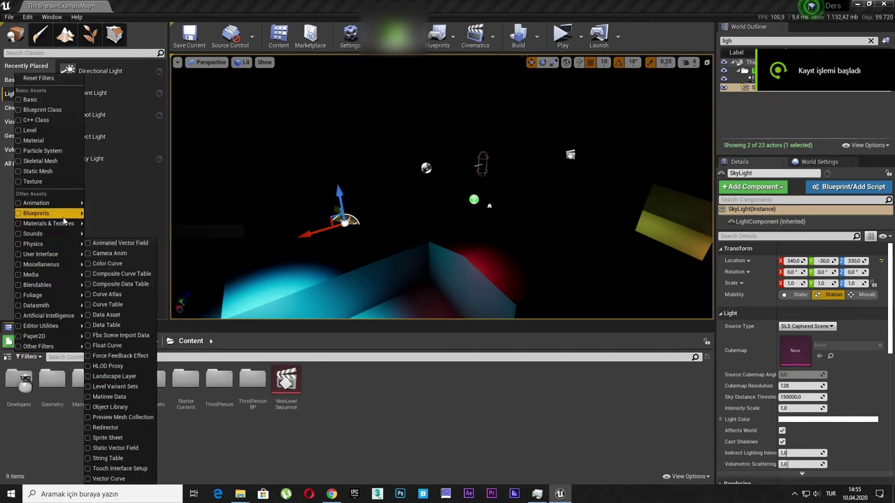
click(63, 224)
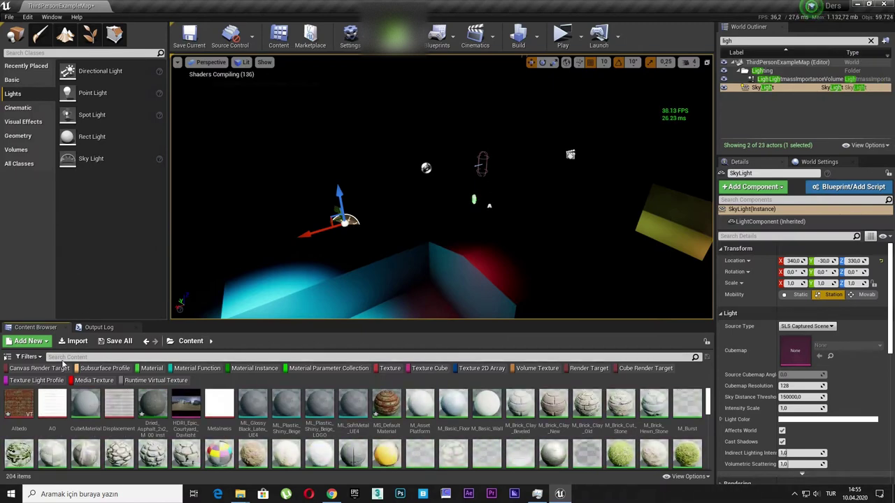
click(29, 358)
click(48, 223)
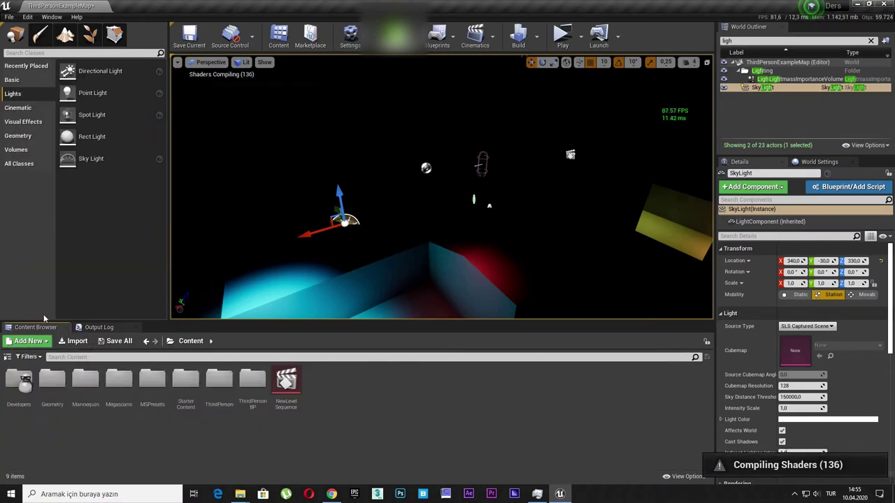
- Filter the Content Browser to Material Instance, listing the four instances including Dried Asphalt
click(29, 357)
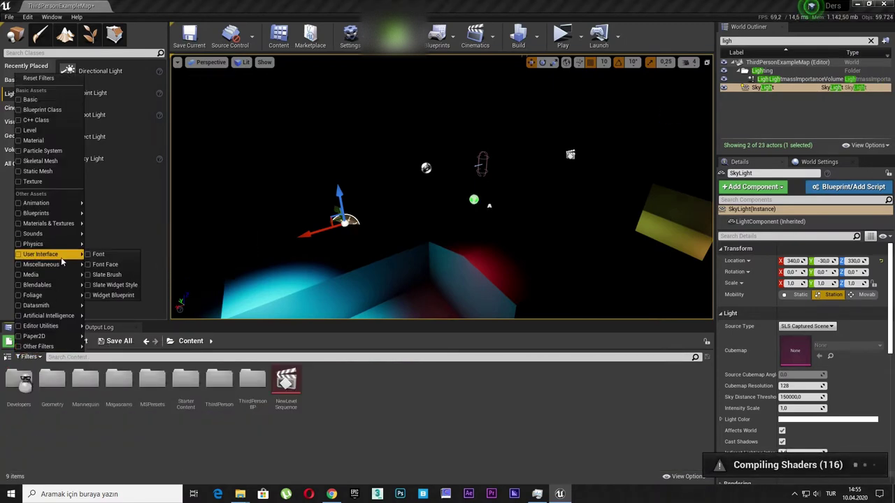
mouse_move(56, 224)
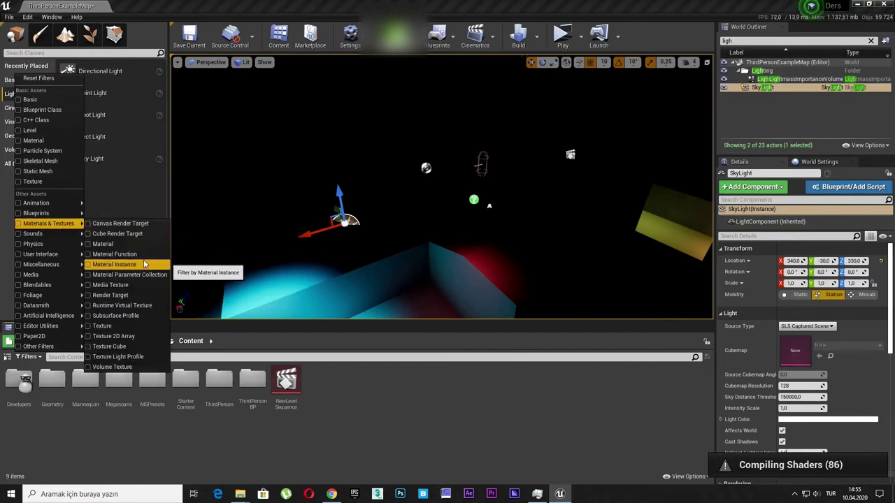
click(145, 264)
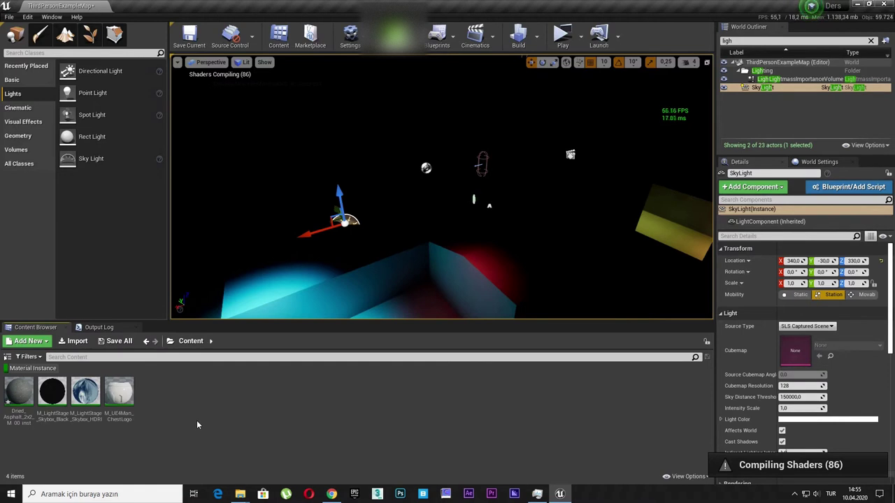
click(242, 62)
- Switch the viewport to Unlit and apply Dried_Asphalt_2x2_M_00_inst to the floor planes
click(253, 91)
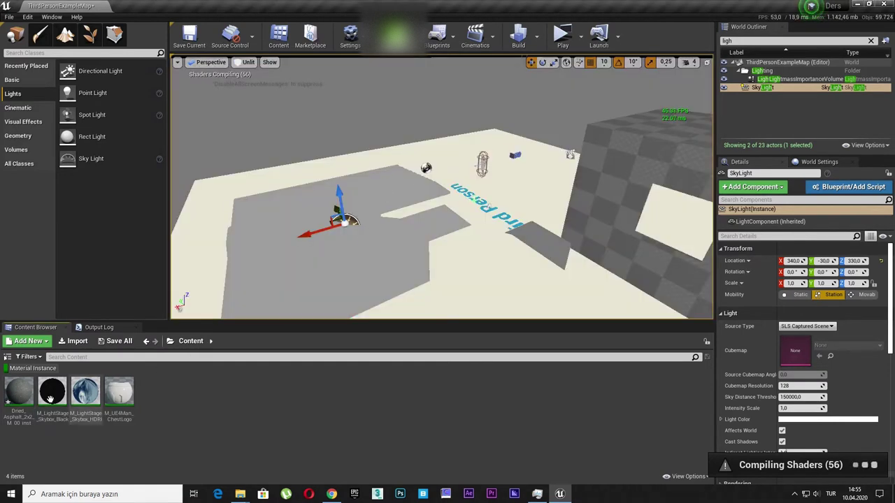
drag(19, 392, 350, 266)
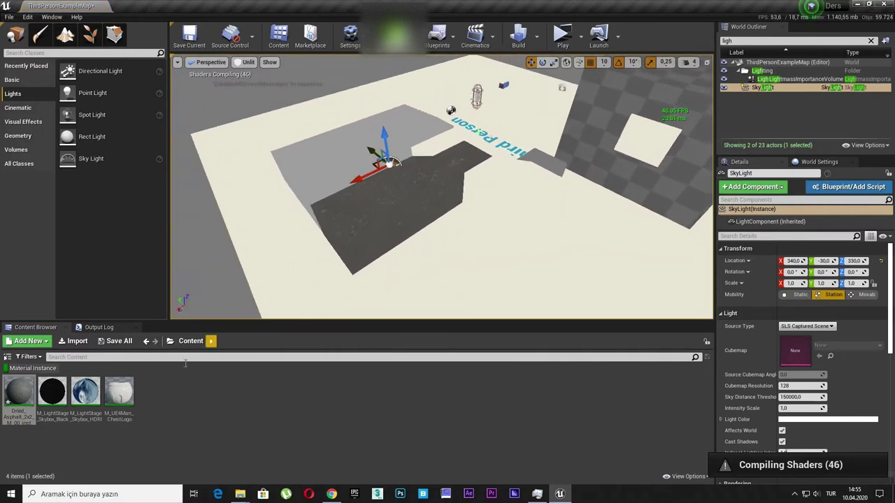
drag(18, 391, 419, 307)
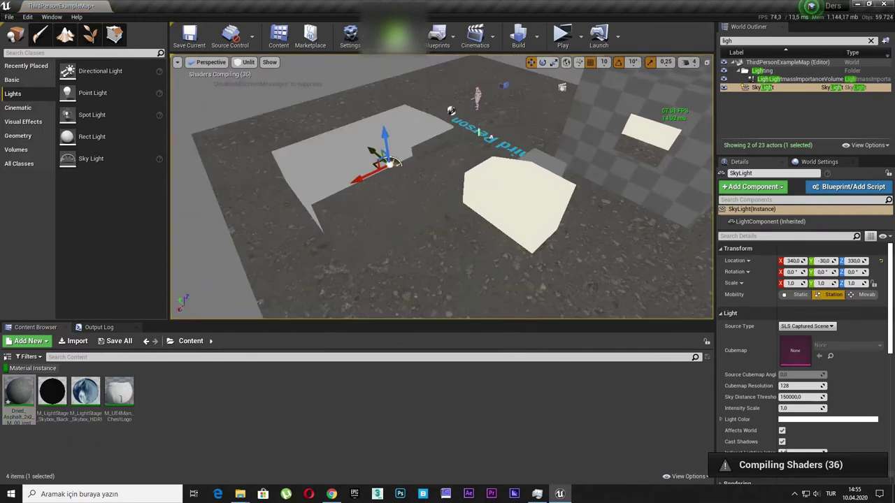
drag(19, 391, 273, 126)
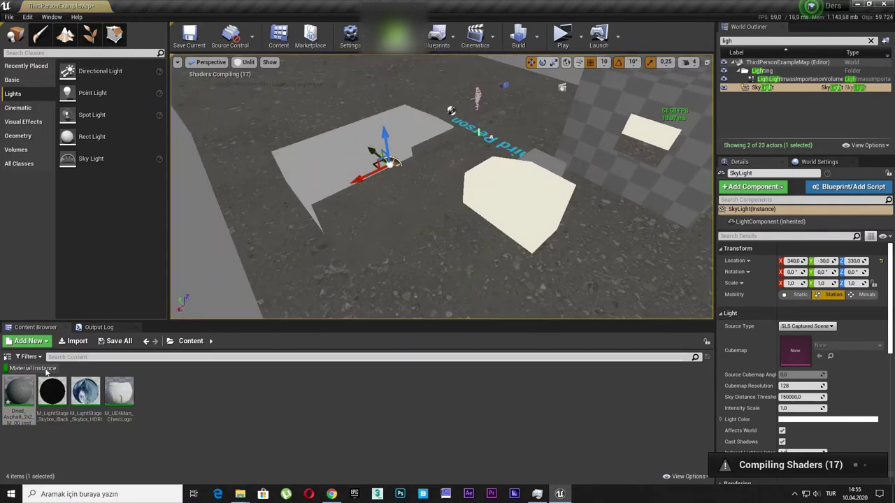
drag(19, 392, 209, 225)
drag(19, 389, 310, 183)
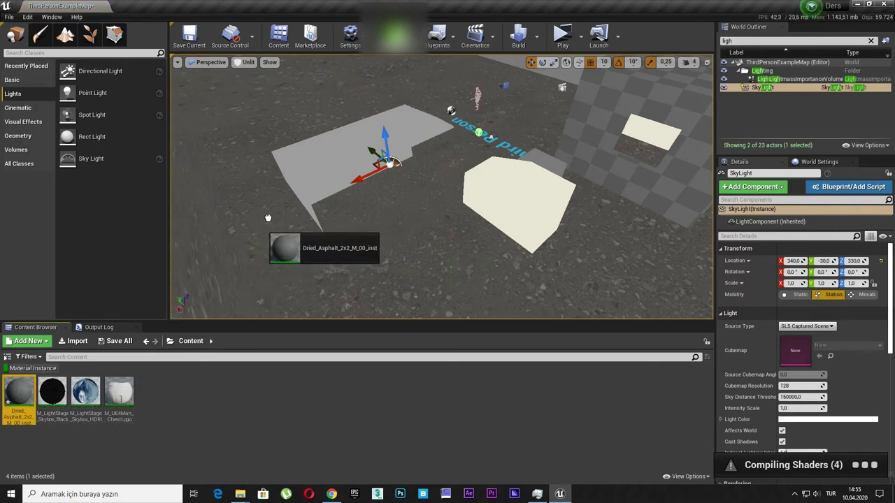
drag(19, 392, 514, 204)
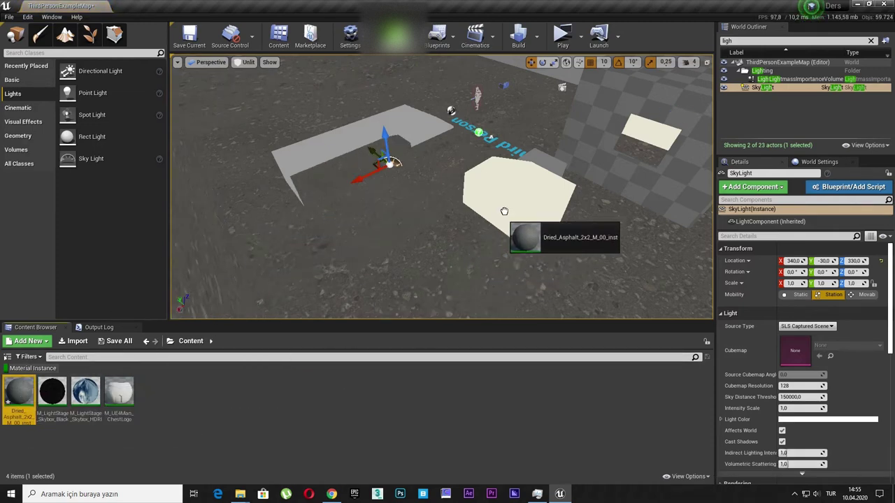
drag(28, 391, 658, 134)
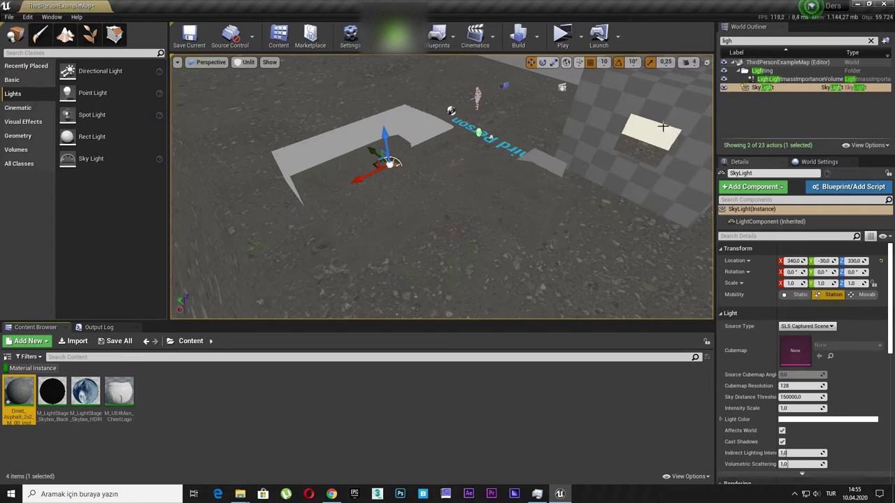
- Apply the Dried Asphalt material to the cube, back wall and right wall
right_drag(657, 134, 471, 162)
drag(18, 389, 412, 198)
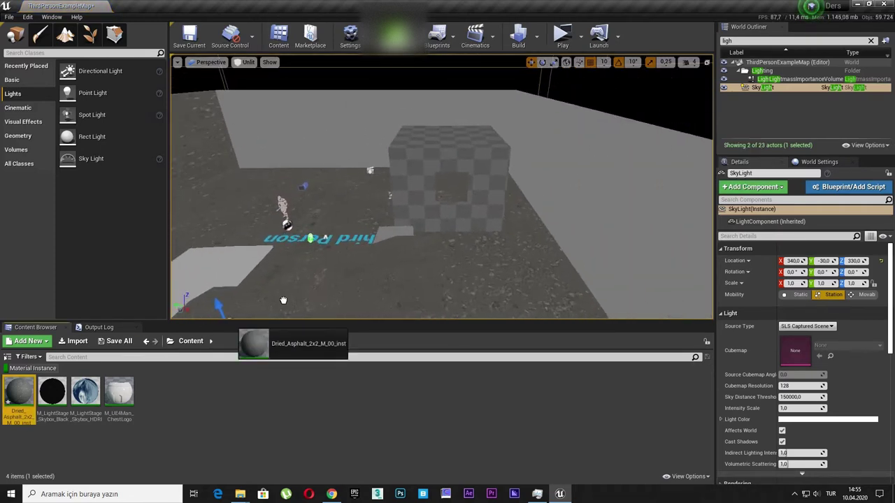
drag(18, 391, 288, 146)
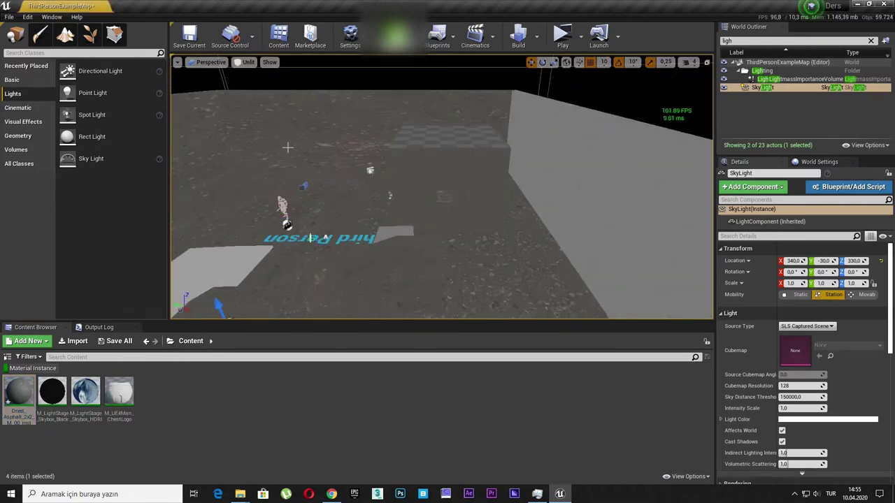
drag(19, 391, 570, 201)
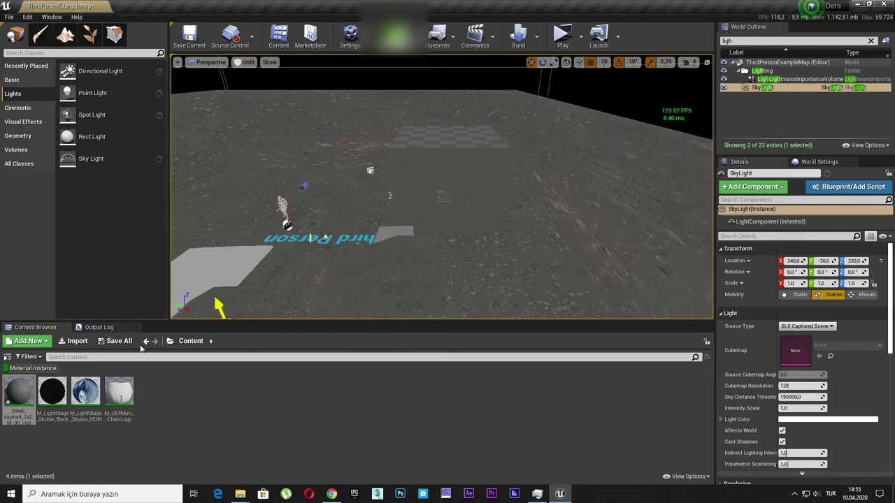
mouse_move(19, 391)
mouse_down()
mouse_move(434, 233)
mouse_move(450, 179)
mouse_up()
right_drag(451, 178, 443, 147)
- Apply the Dried Asphalt material to the wall box, remaining floor and box
mouse_move(19, 392)
mouse_down()
mouse_move(176, 206)
mouse_move(299, 174)
mouse_up()
drag(36, 408, 539, 254)
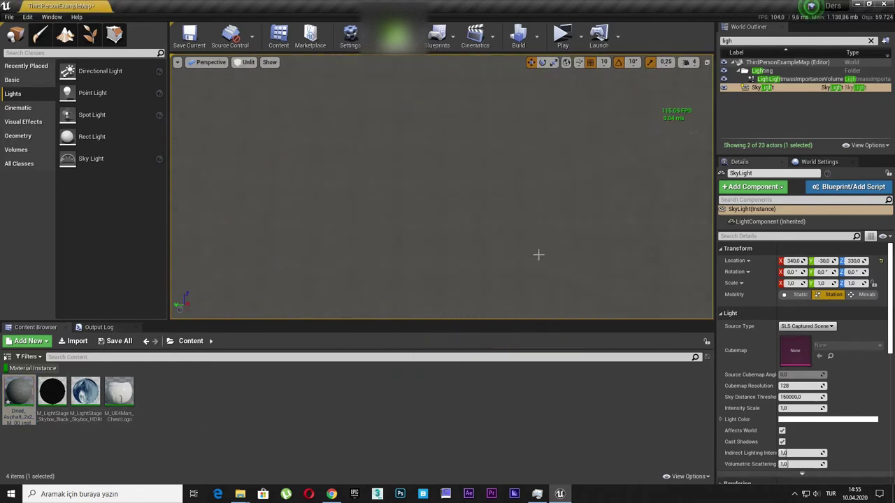
right_drag(539, 254, 255, 329)
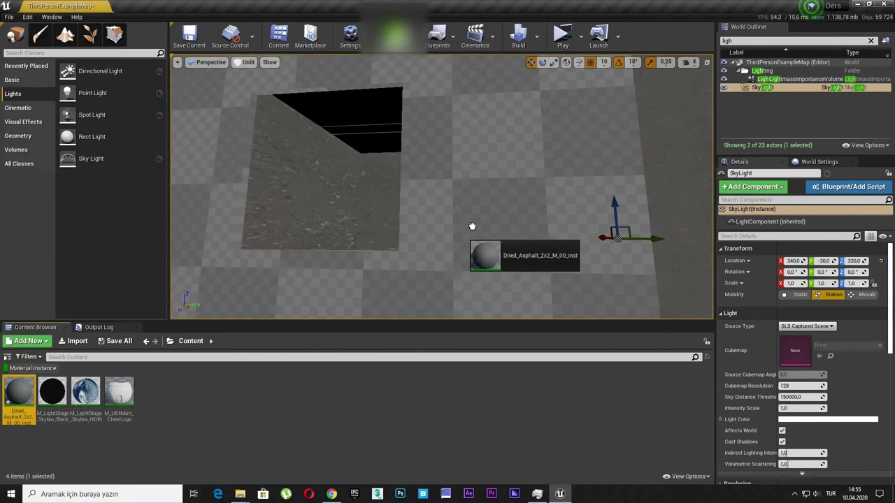
drag(19, 392, 472, 230)
mouse_move(471, 230)
right_down()
mouse_move(447, 210)
mouse_move(447, 181)
right_up()
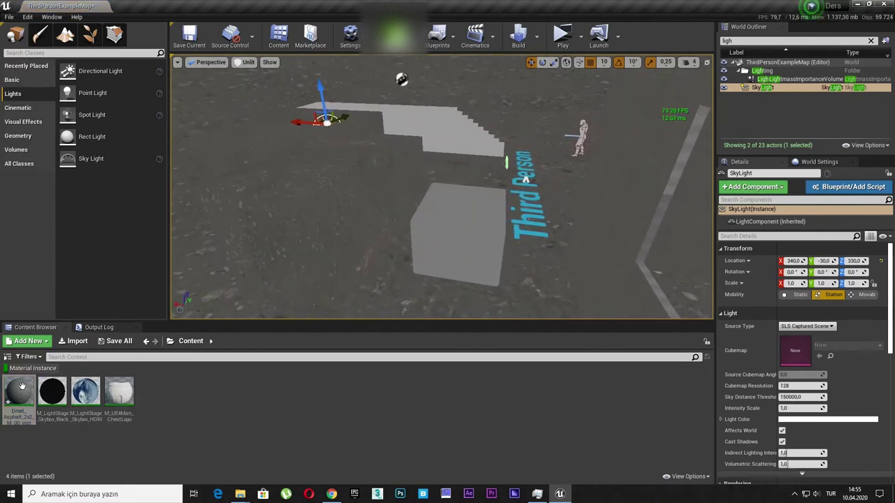
drag(19, 392, 455, 259)
mouse_move(455, 259)
right_down()
mouse_move(455, 237)
mouse_move(630, 242)
right_up()
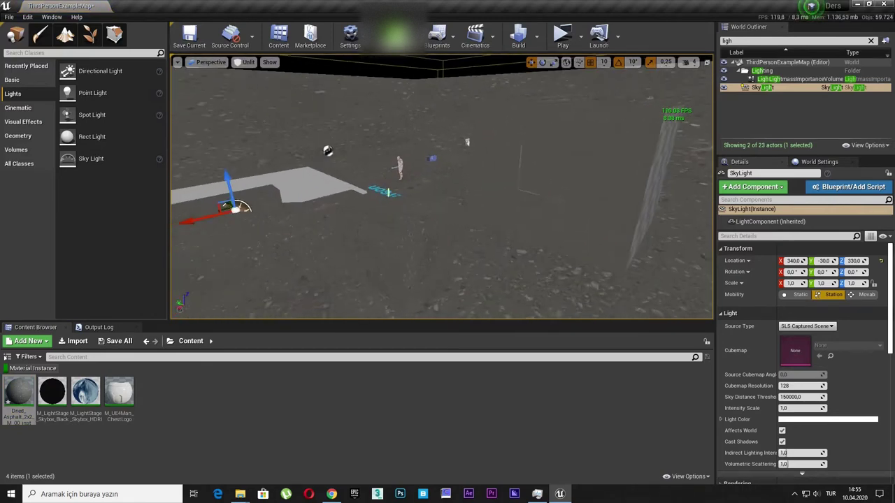
- Show the World Settings Lightmass options, check the Build options, and return the viewport to Lit
click(804, 163)
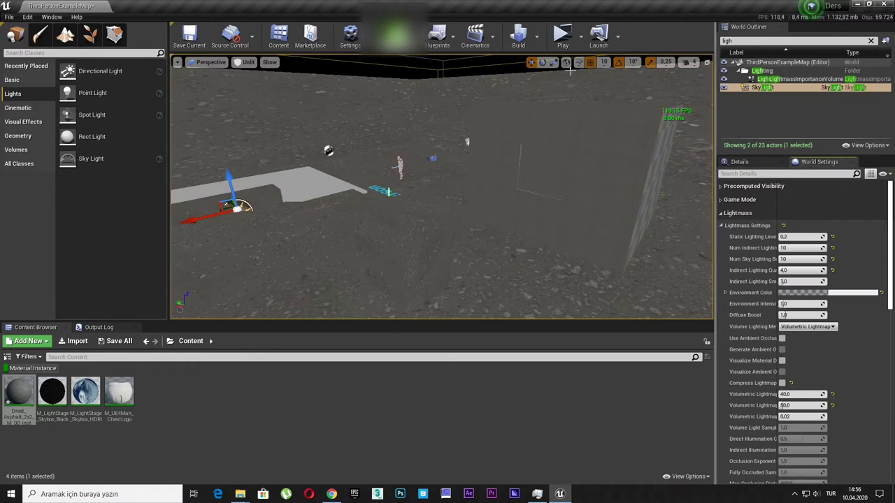
click(536, 45)
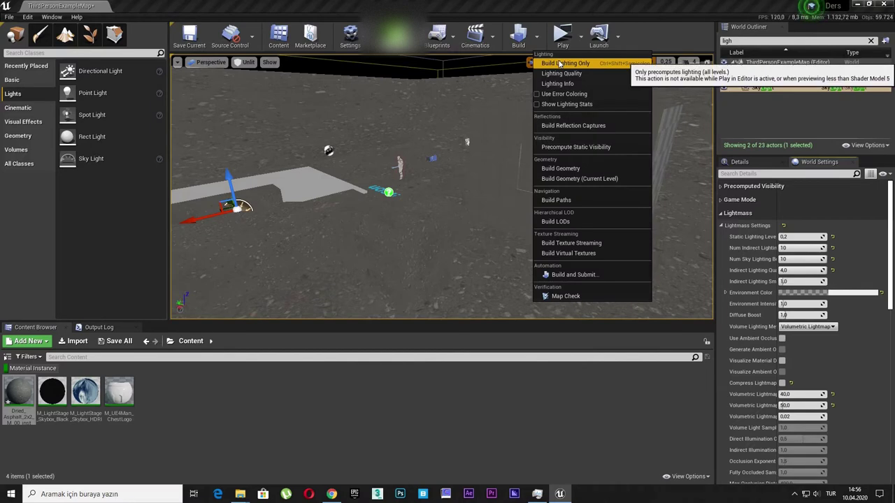
click(245, 63)
click(265, 88)
middle_drag(330, 112, 378, 143)
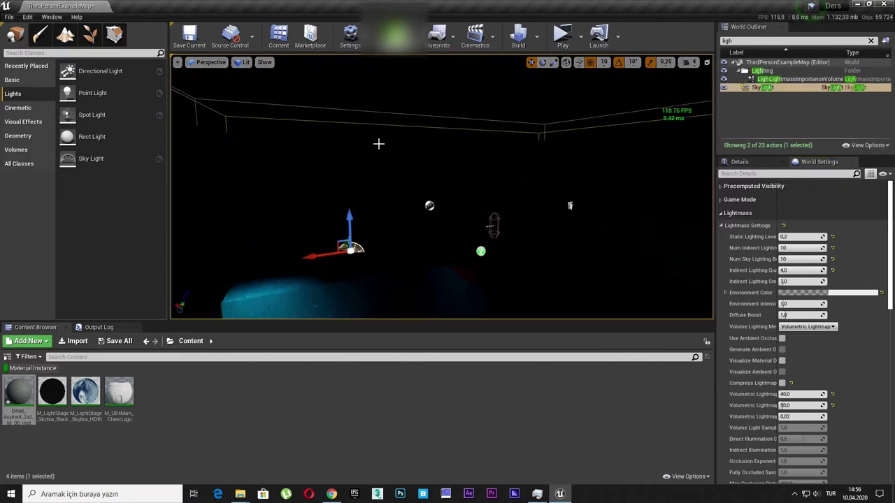
- Search the Outliner for 'atm', finding no atmosphere actor, then clear the search
click(870, 41)
scroll(793, 75, up, 3)
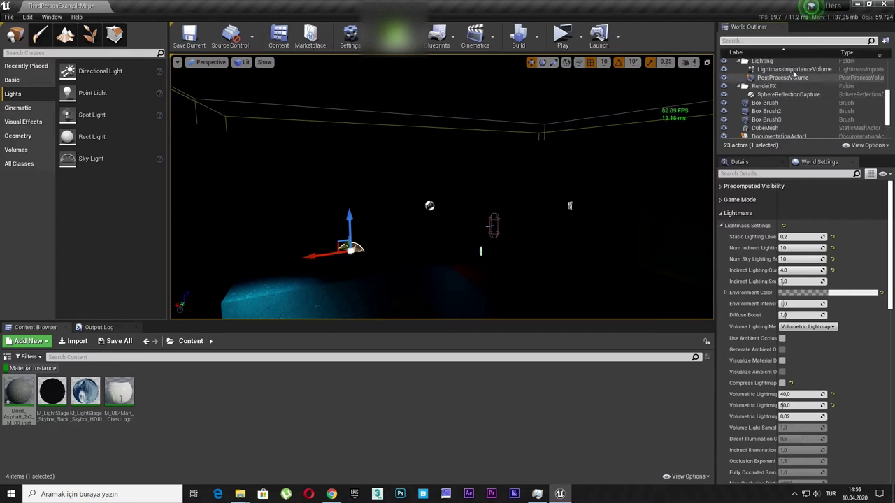
click(756, 41)
text(a)
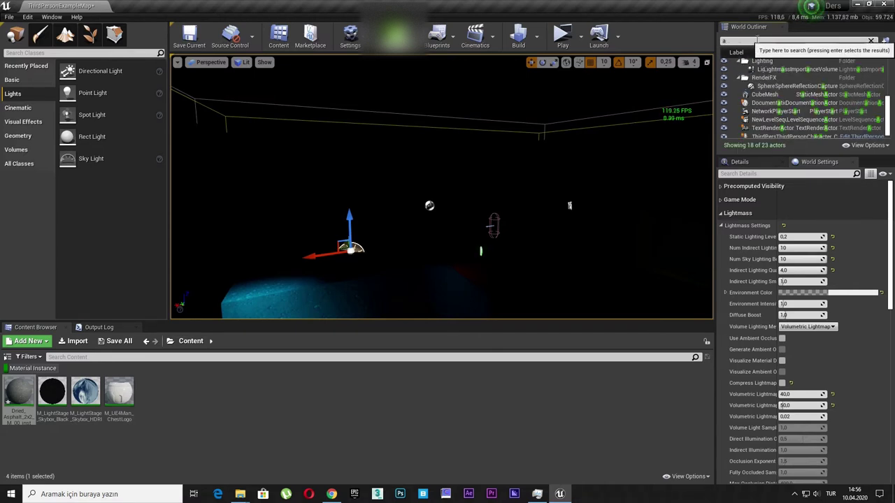
text(tm)
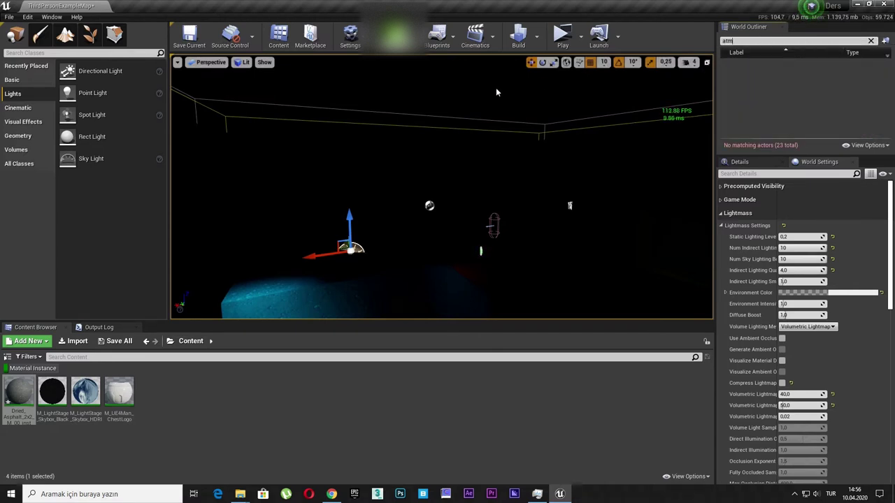
key(BackSpace)
key(BackSpace)
key(BackSpace)
- Place an Atmospheric Fog actor from Visual Effects and rotate it to brighten the sky
click(26, 120)
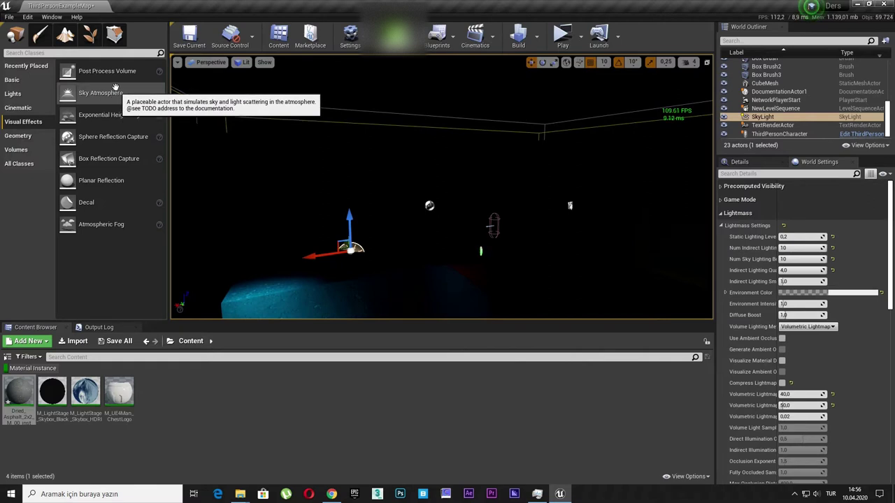
drag(101, 224, 270, 238)
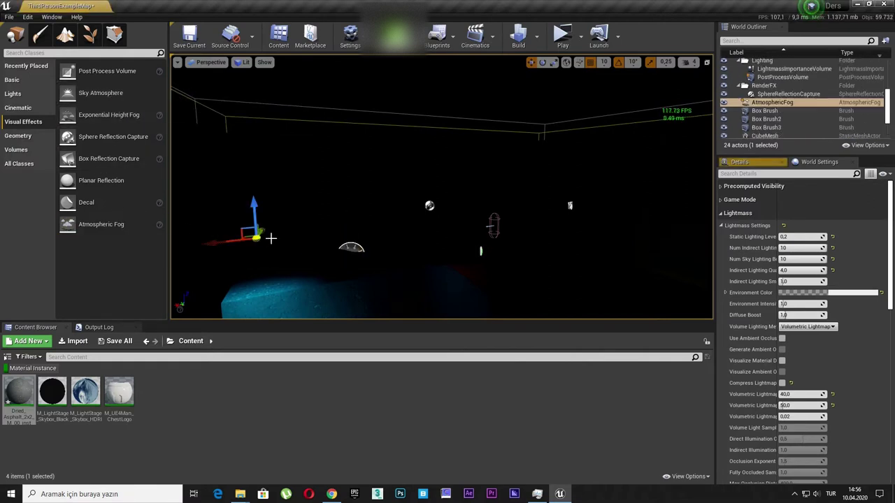
key(e)
mouse_move(298, 209)
mouse_down()
mouse_move(269, 273)
mouse_move(249, 211)
mouse_up()
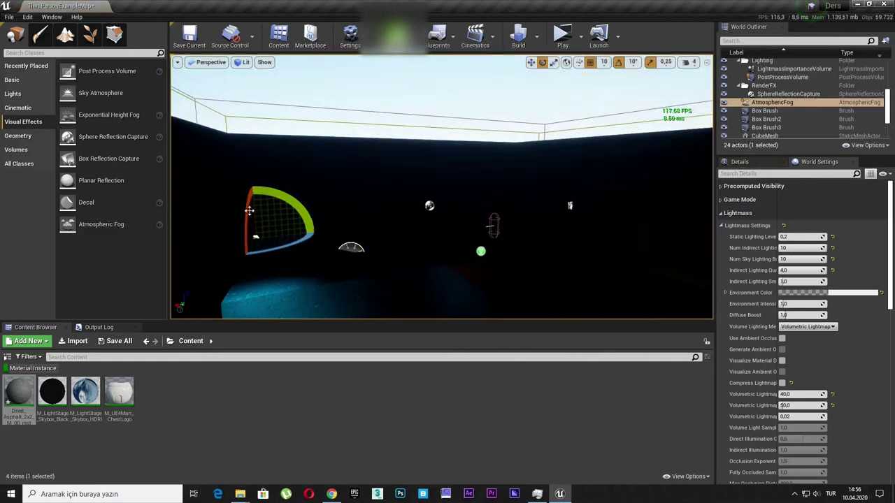
- Run Build Lighting Only and orbit the view around the baked asphalt arena
click(536, 44)
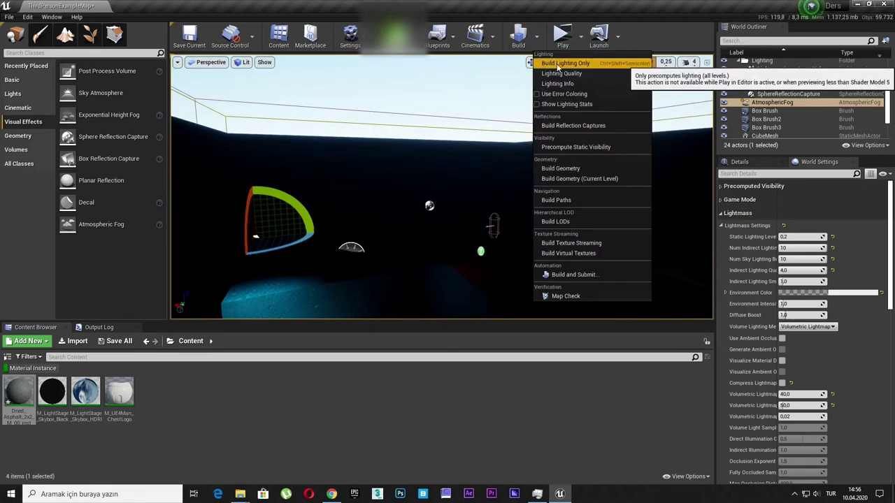
click(558, 64)
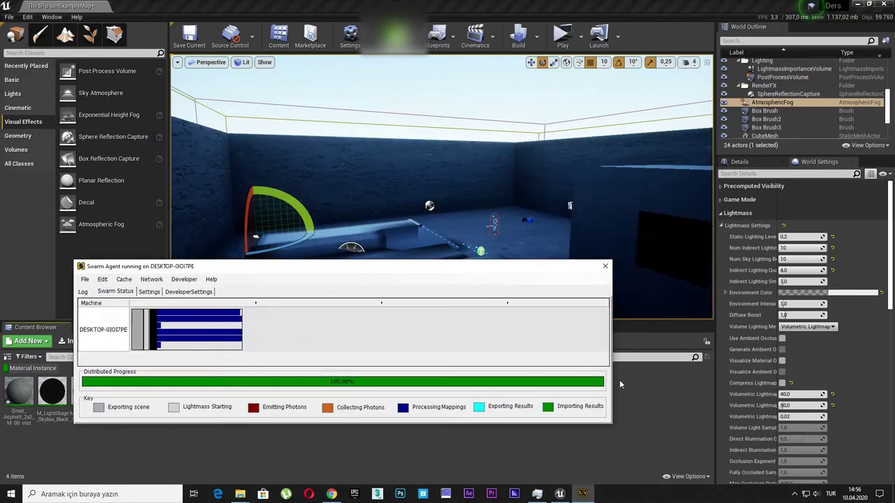
click(650, 404)
right_drag(685, 246, 685, 247)
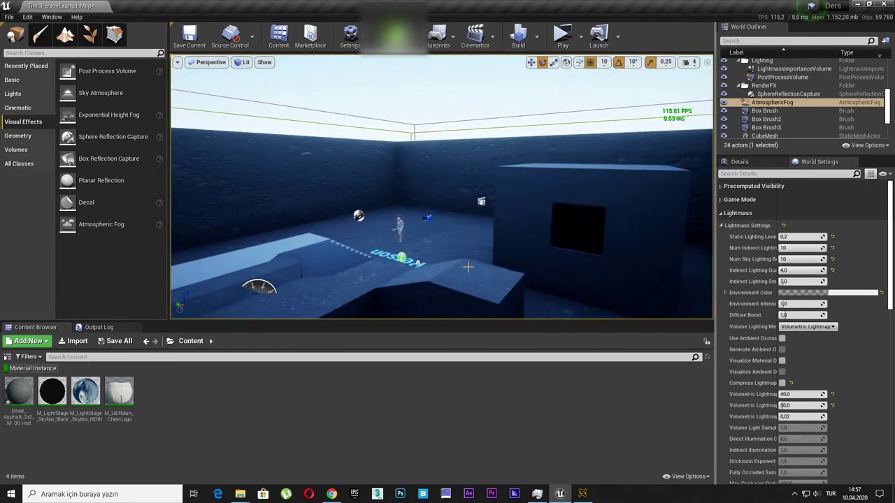
double_click(19, 395)
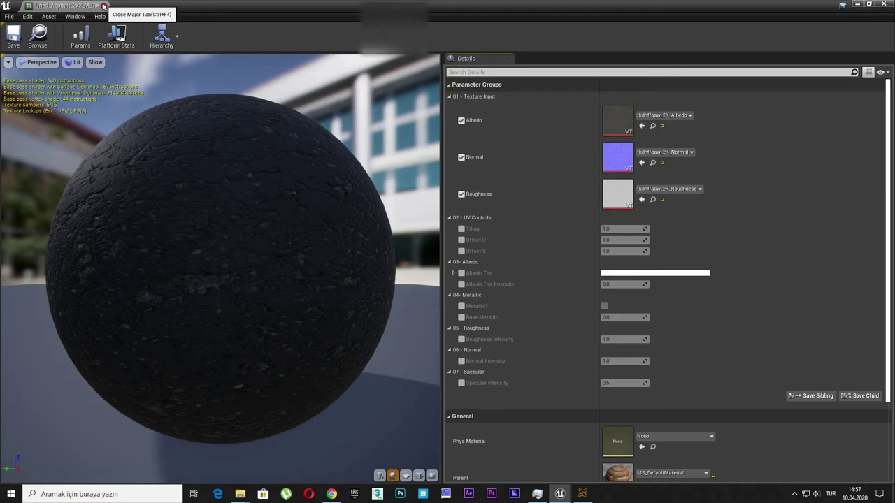
drag(172, 179, 173, 180)
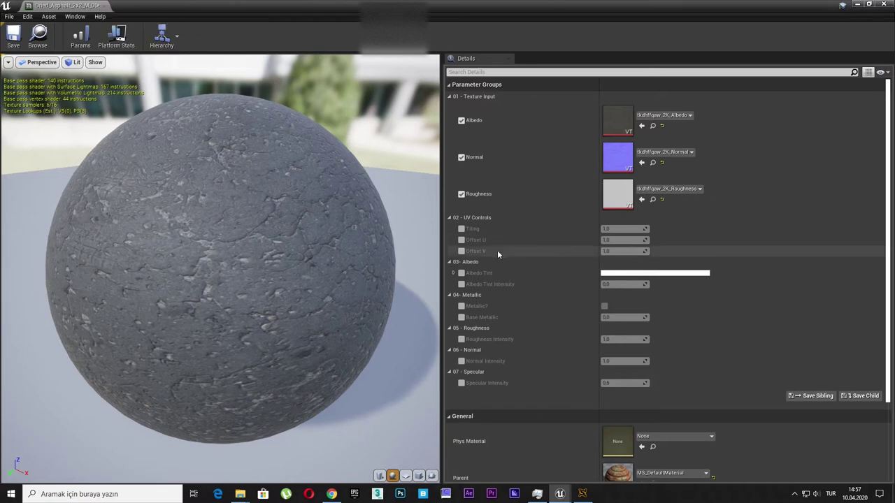
scroll(499, 246, down, 3)
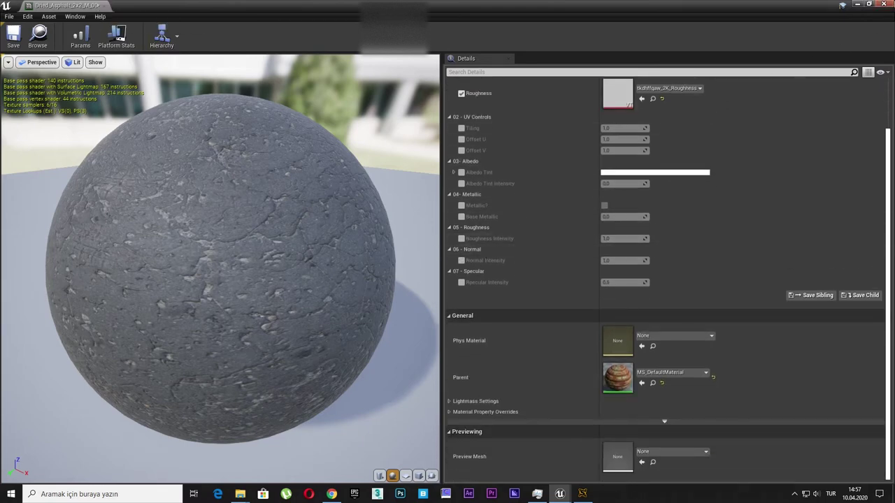
scroll(679, 123, up, 3)
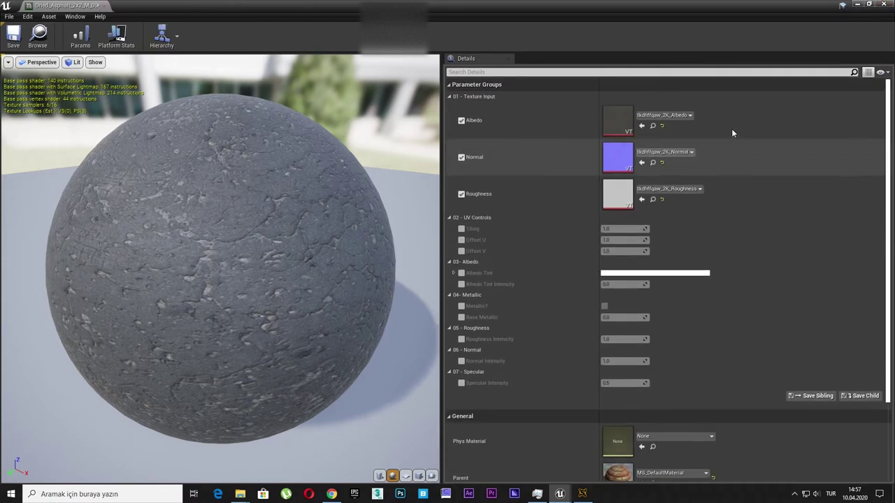
click(883, 4)
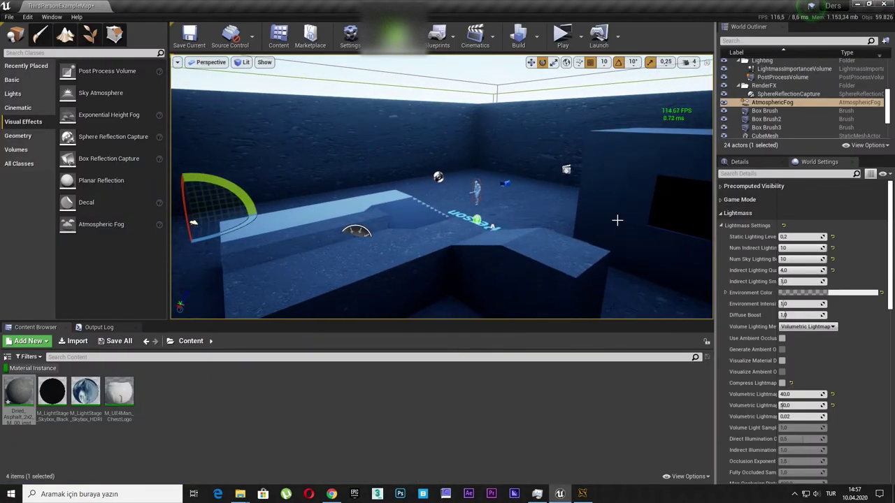
- Open Project Settings at Engine > Rendering, collapsing the Materials, Culling and Textures sections
click(349, 39)
click(371, 74)
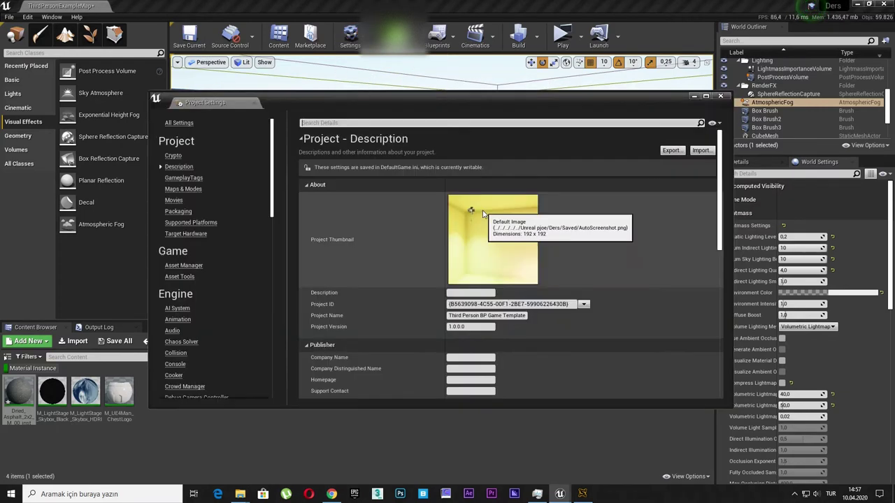
scroll(199, 257, down, 3)
scroll(199, 257, down, 5)
scroll(207, 258, down, 4)
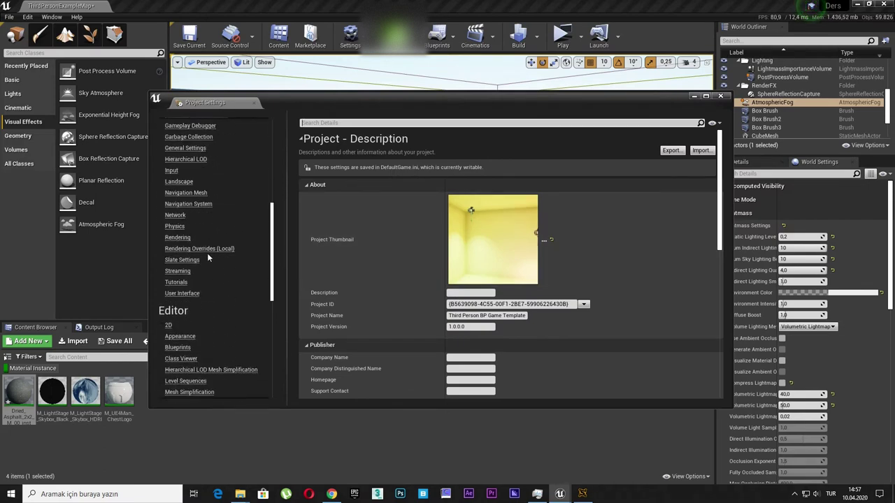
click(177, 237)
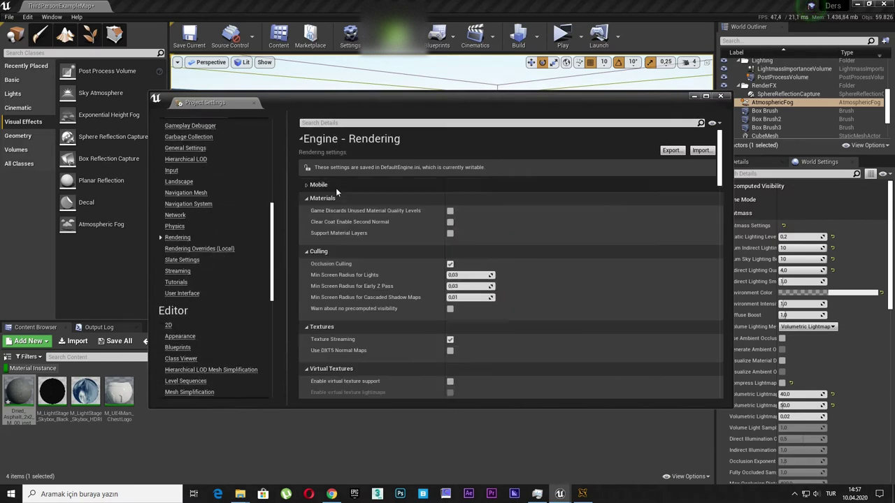
click(336, 198)
click(340, 211)
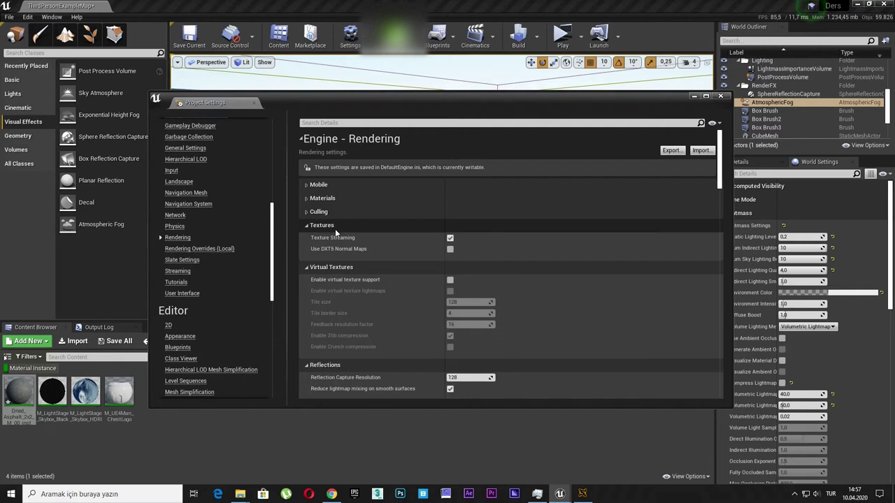
click(334, 229)
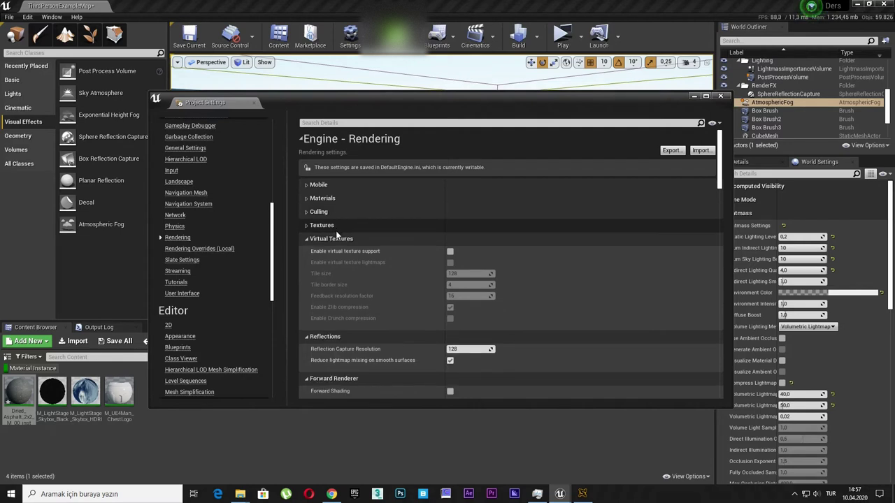
- Enable virtual texture support and virtual texture lightmaps, then restart, saving unsaved assets
click(449, 252)
click(449, 262)
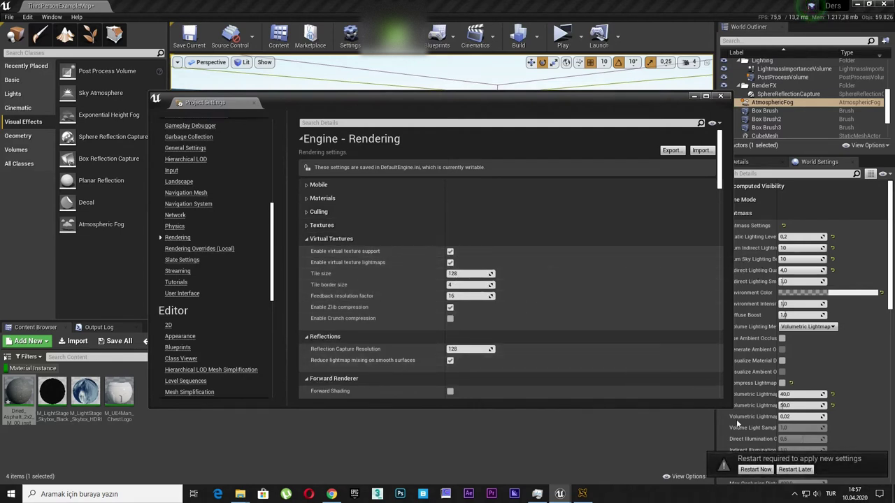
click(748, 469)
click(499, 333)
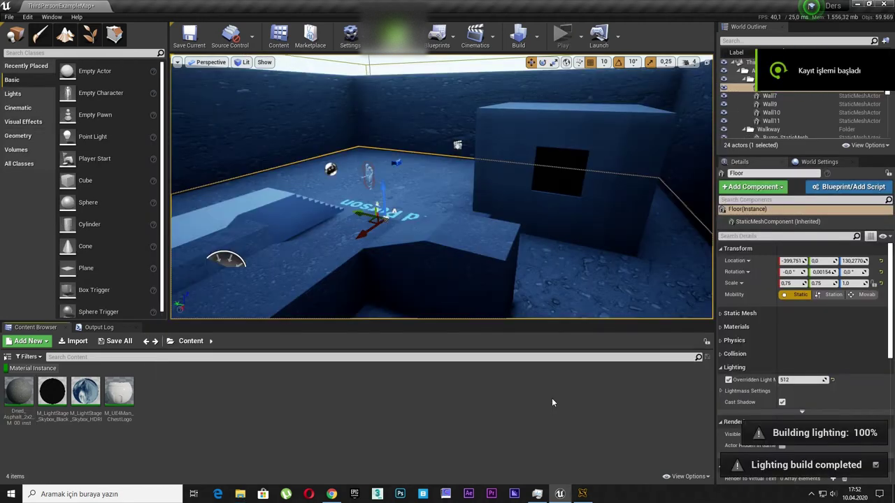
- Check the Swarm lighting build, then orbit the restarted level to inspect the asphalt floor
click(582, 494)
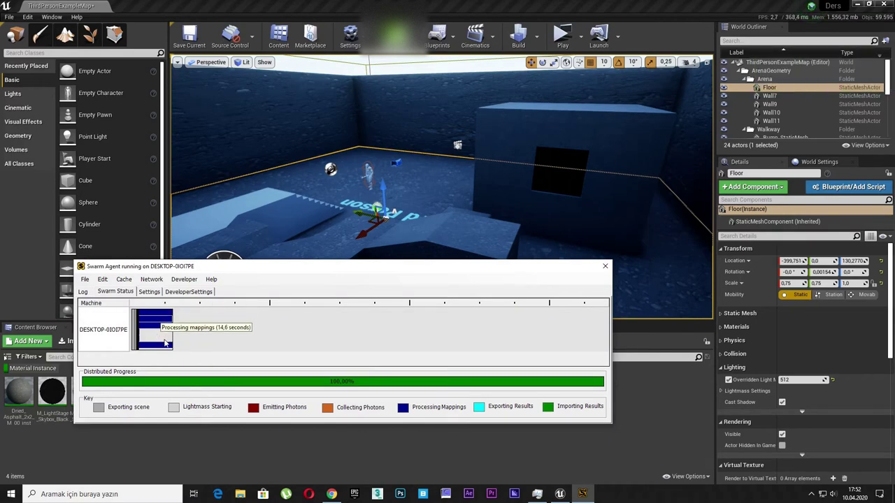
right_drag(361, 230, 360, 231)
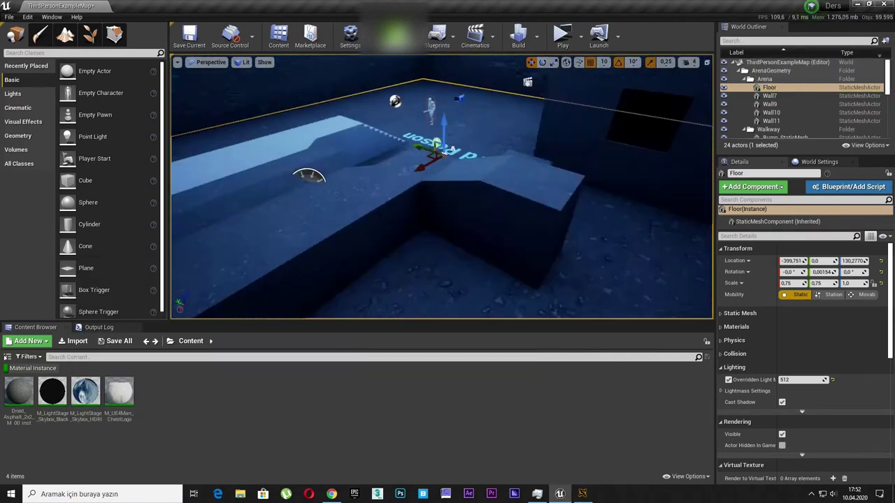
right_drag(409, 190, 409, 189)
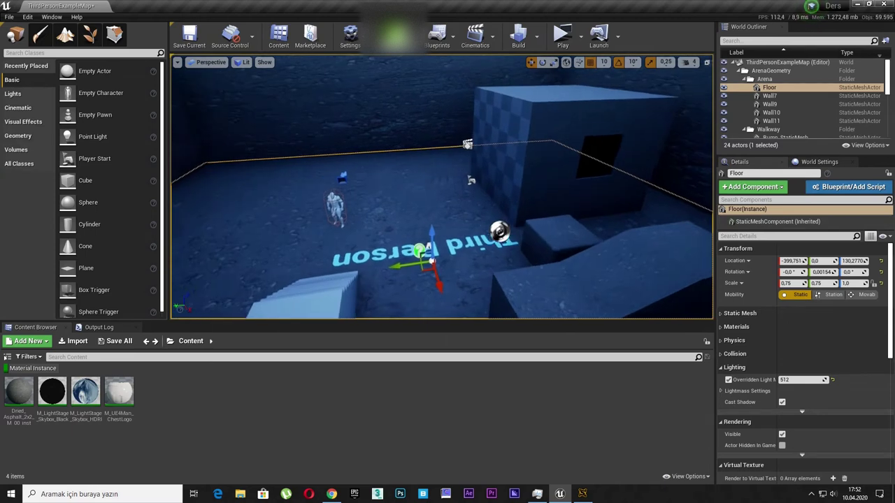
- Open the Engine > Rendering virtual texture settings in Project Settings
click(349, 36)
click(374, 74)
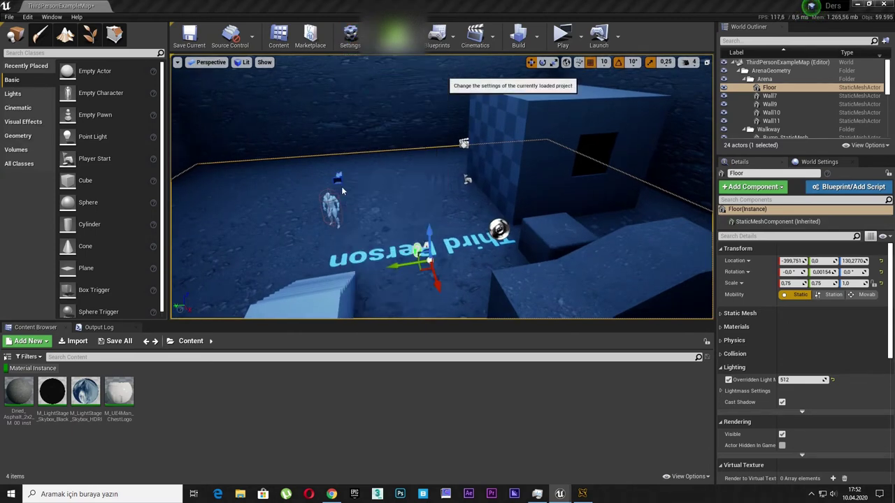
scroll(238, 266, down, 4)
scroll(237, 293, down, 4)
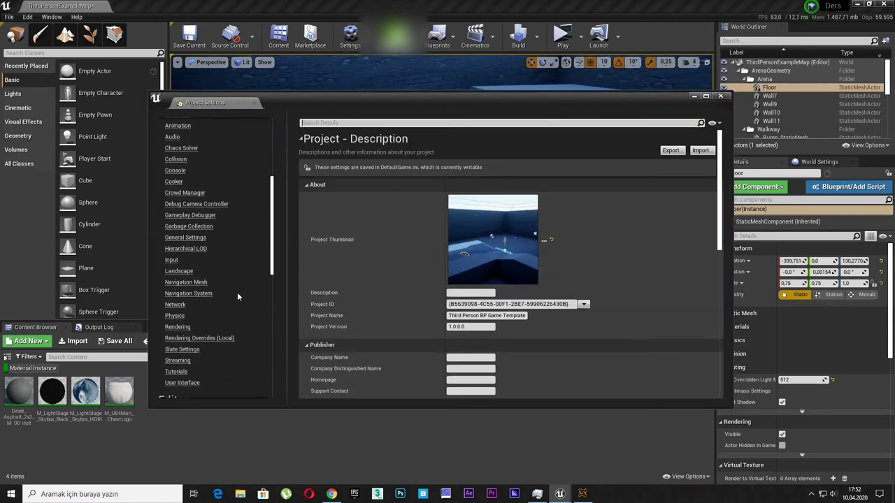
click(172, 328)
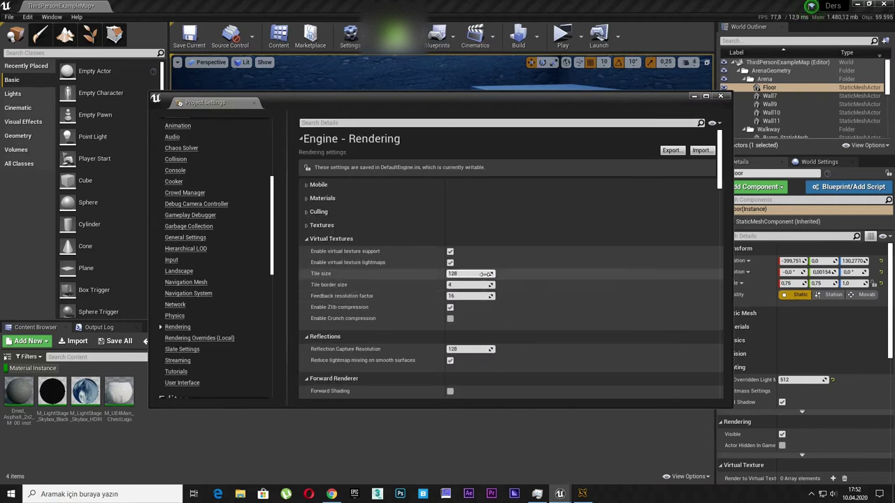
text(64)
- Confirm a virtual texture tile size of 64, restart saving the level, then close Project Settings
key(Return)
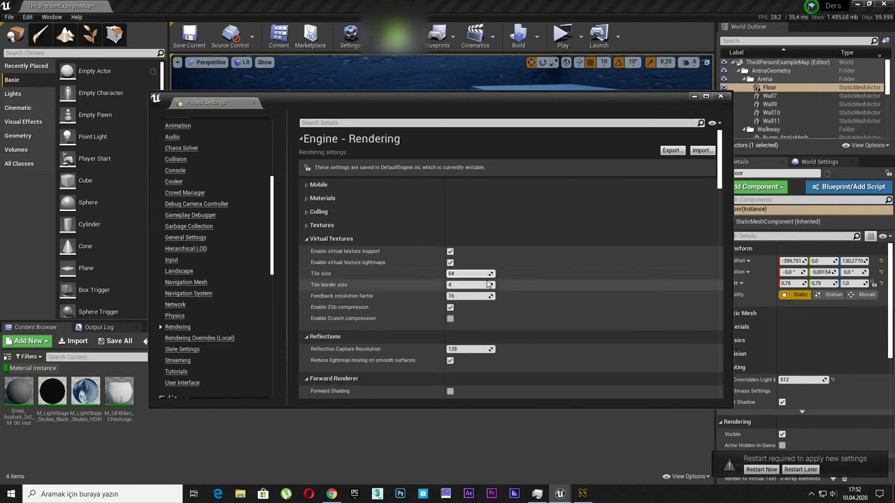
click(747, 469)
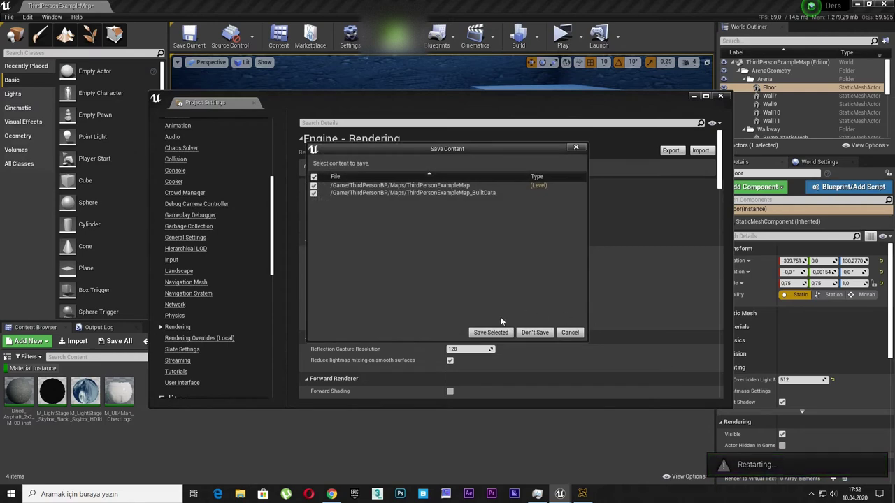
click(490, 333)
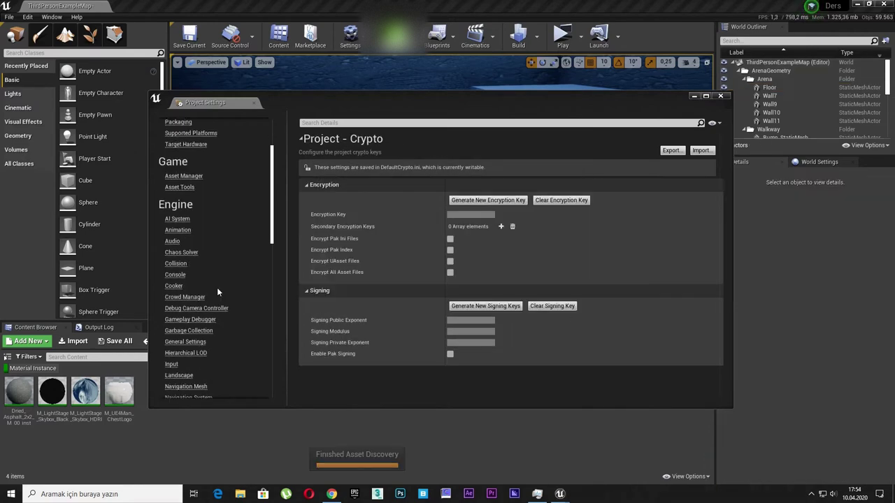
scroll(217, 287, down, 5)
click(188, 284)
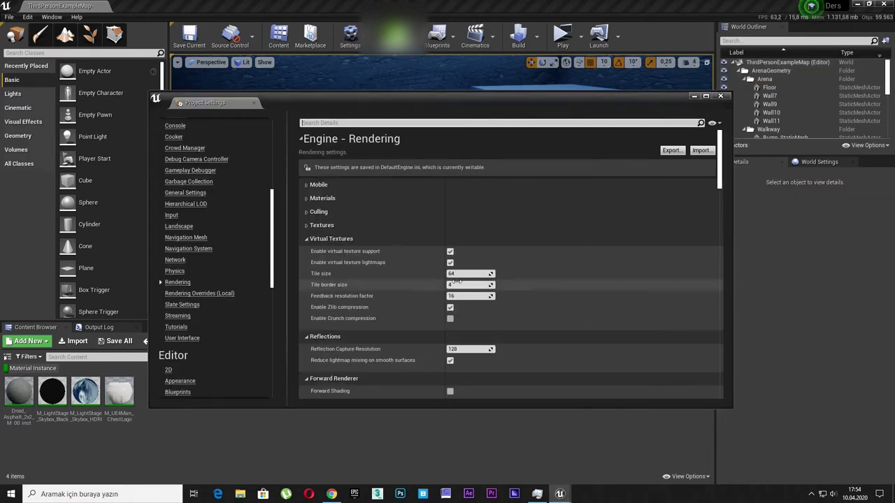
click(727, 99)
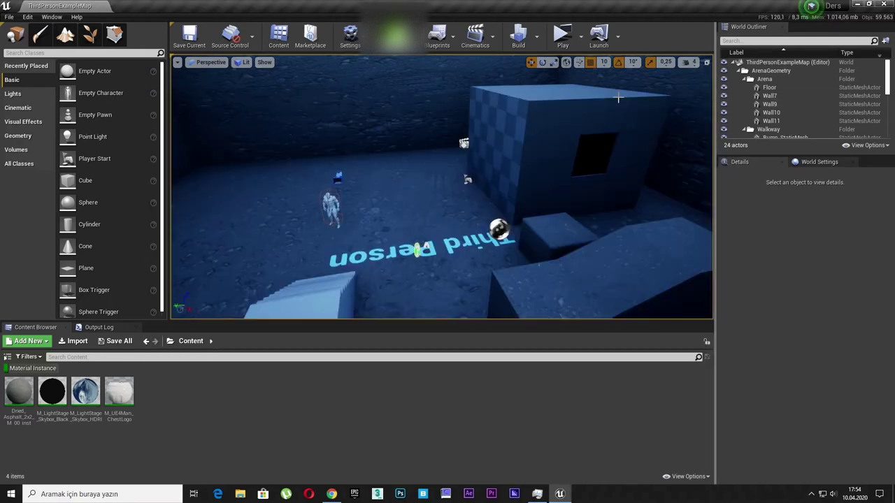
- Rebuild the level's lighting twice with Build Lighting Only
click(538, 43)
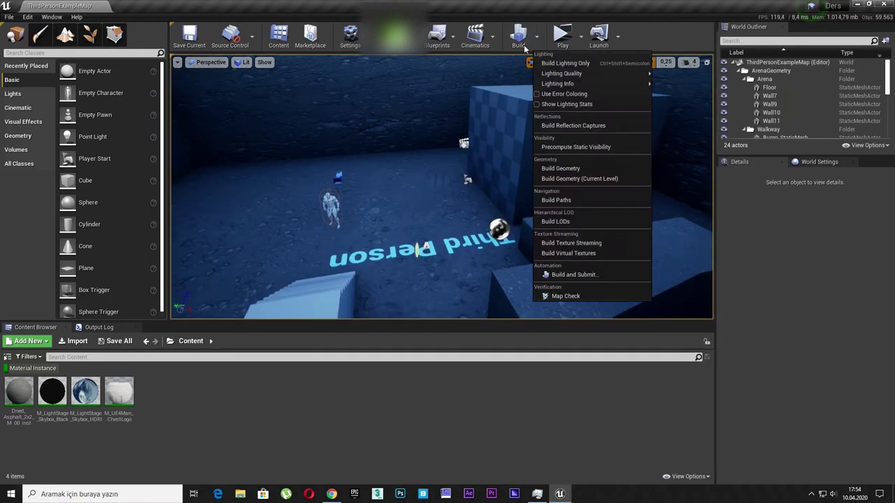
click(557, 63)
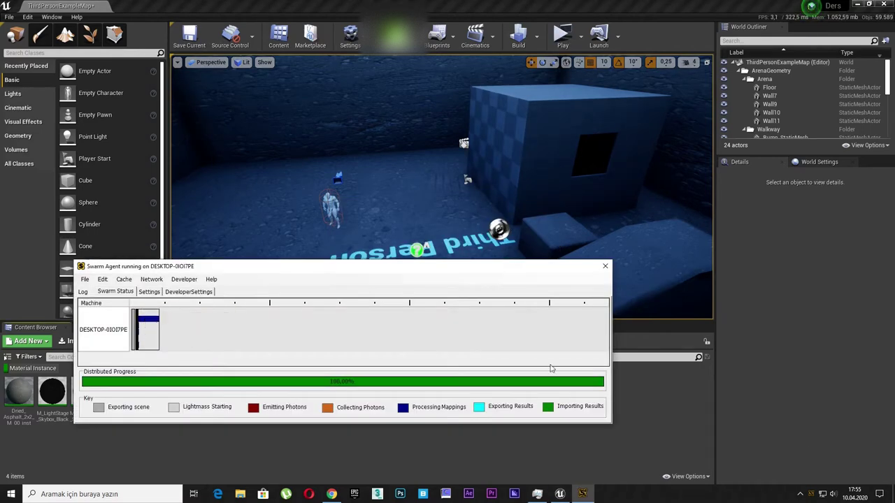
click(653, 402)
click(536, 37)
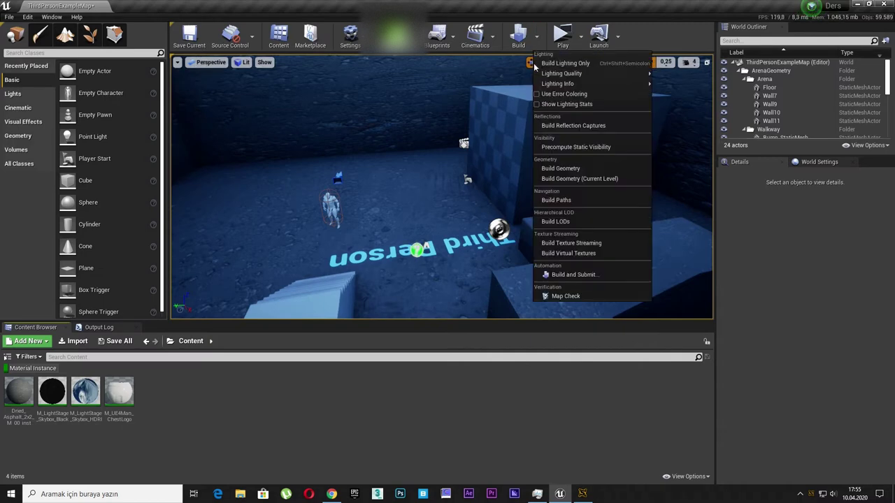
click(552, 63)
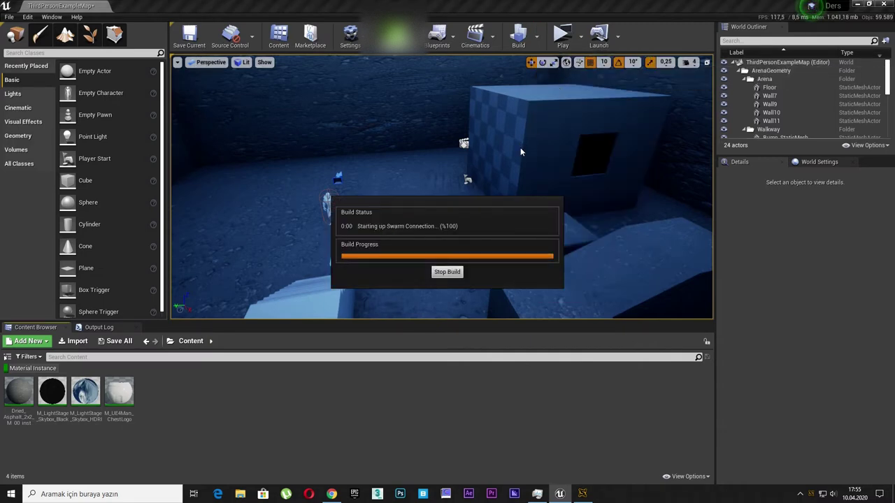
click(582, 495)
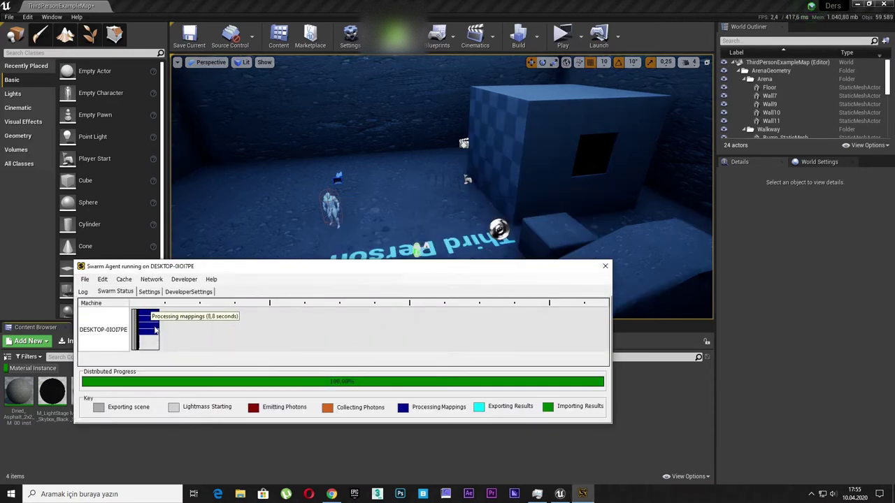
click(614, 427)
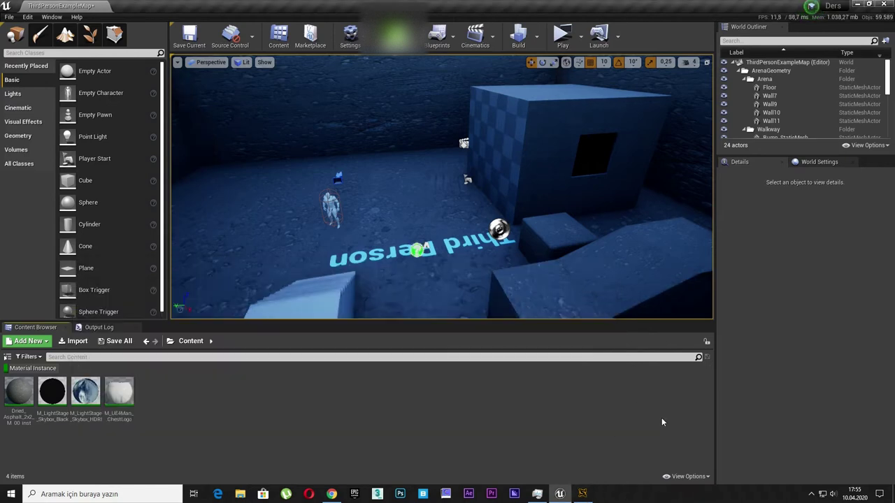
- Run a full Build, then set the Floor's Overridden Light Map Res to 2048
click(518, 37)
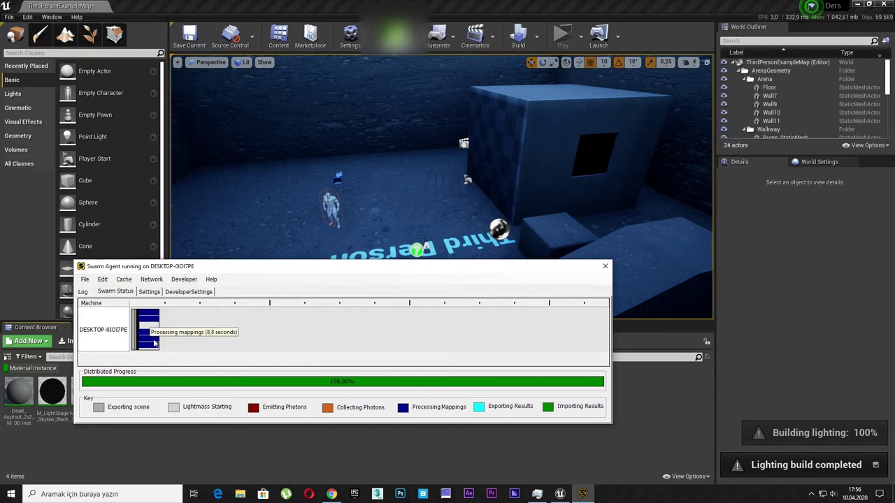
click(674, 423)
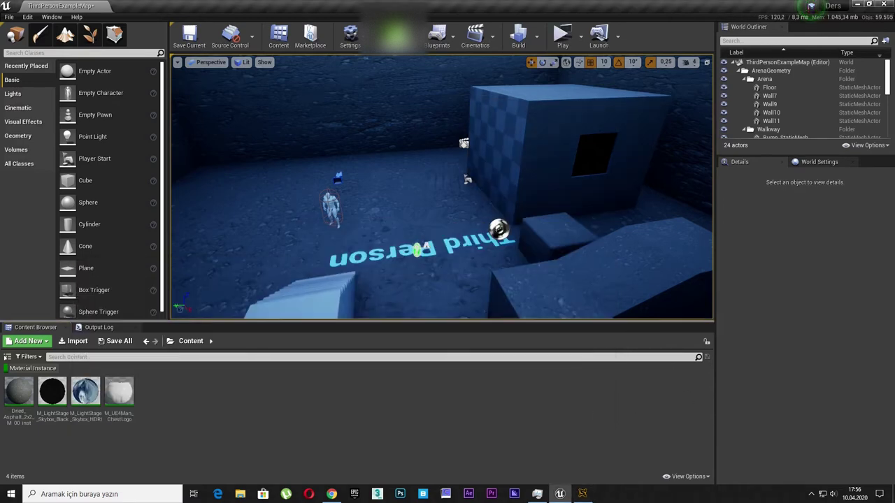
click(414, 251)
drag(792, 379, 843, 338)
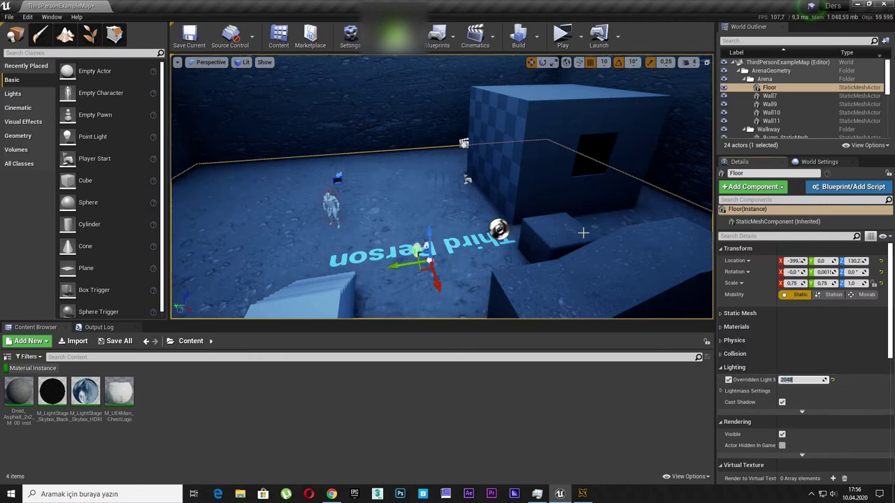
- Run Build Lighting Only to bake the floor at its 2048 lightmap resolution
click(536, 37)
click(559, 64)
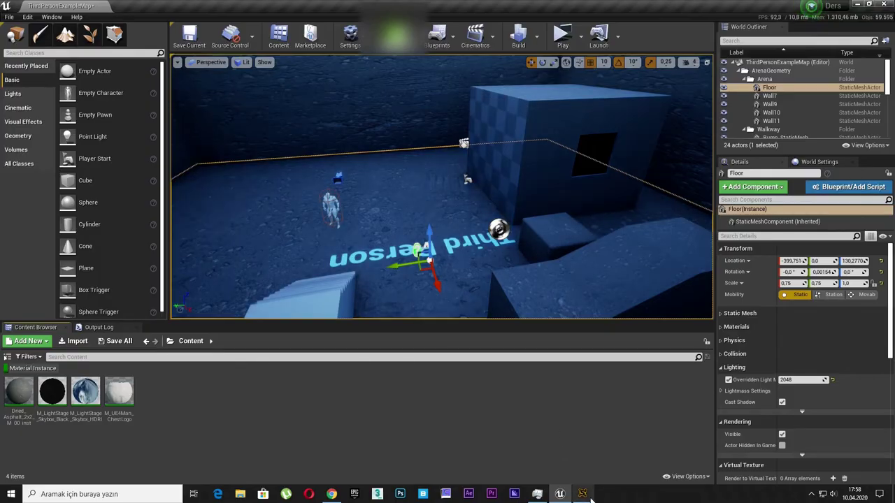
click(582, 494)
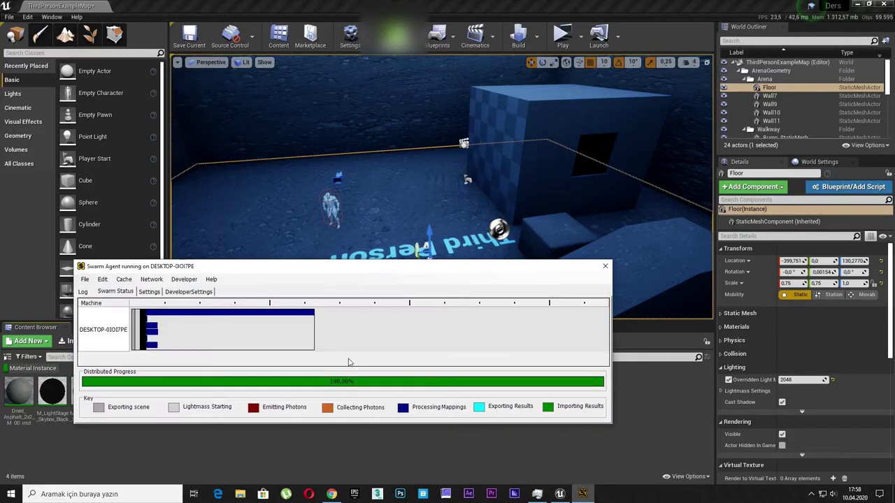
click(656, 410)
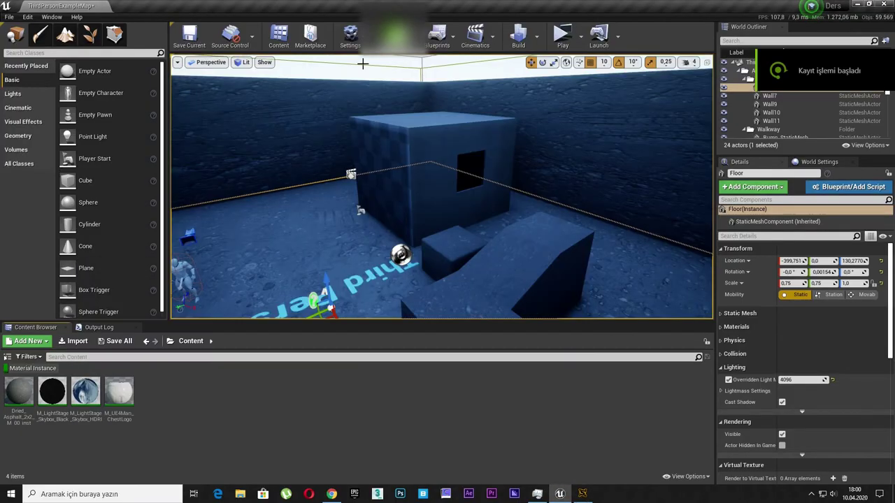
click(350, 38)
- Adjust the virtual texture tile border size in Engine Rendering settings, then restart and save the level
click(363, 74)
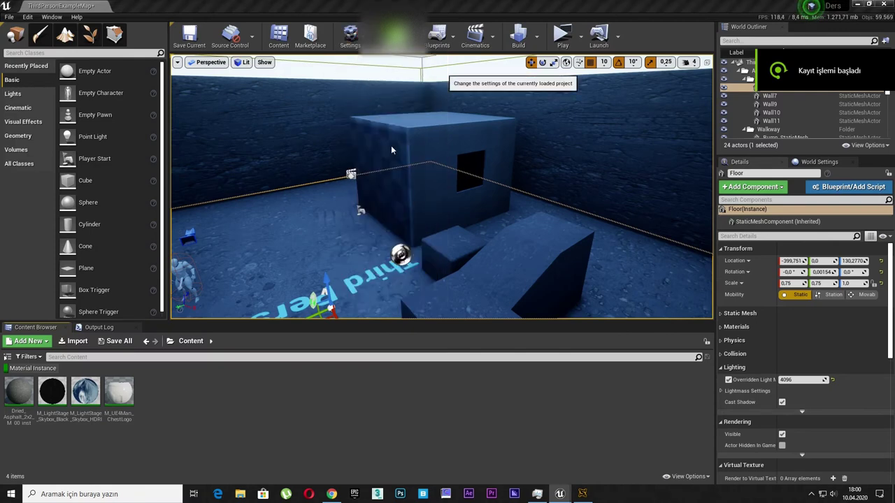
scroll(226, 266, down, 4)
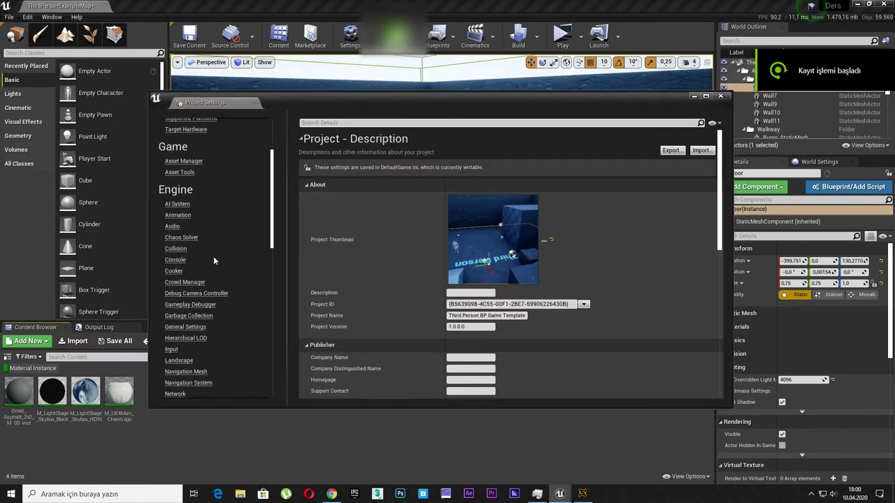
scroll(213, 255, down, 4)
click(178, 312)
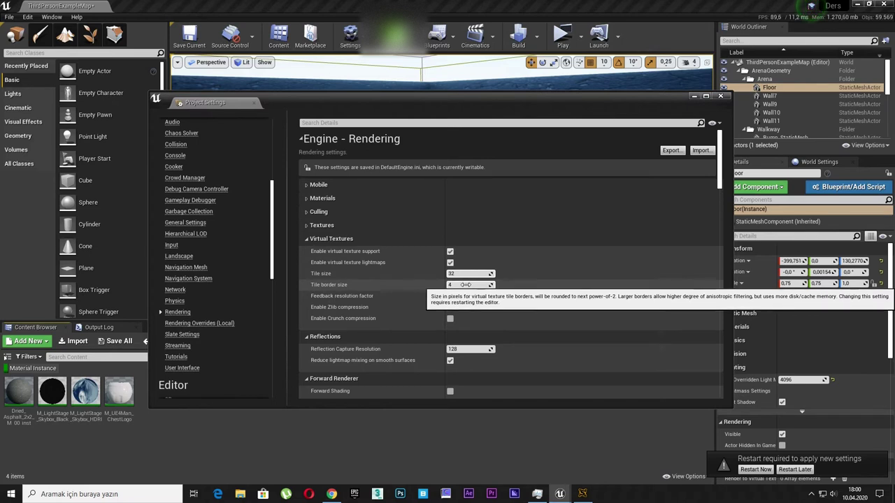
drag(467, 285, 474, 284)
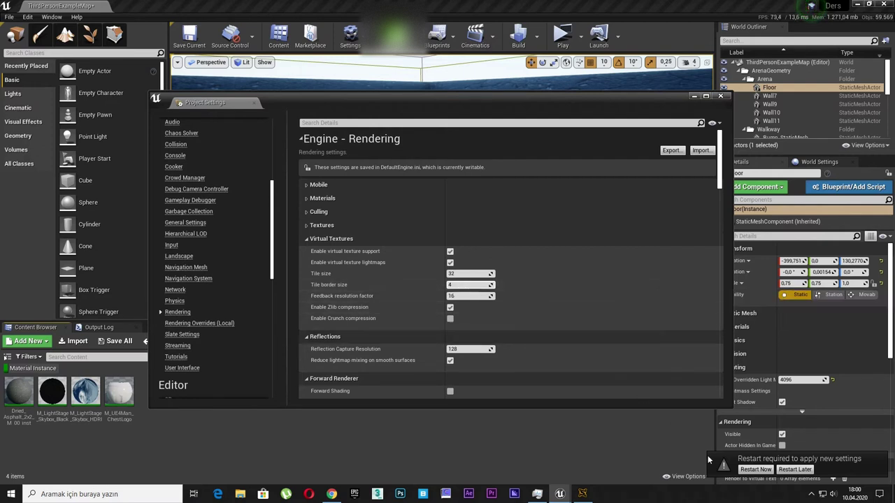
click(755, 470)
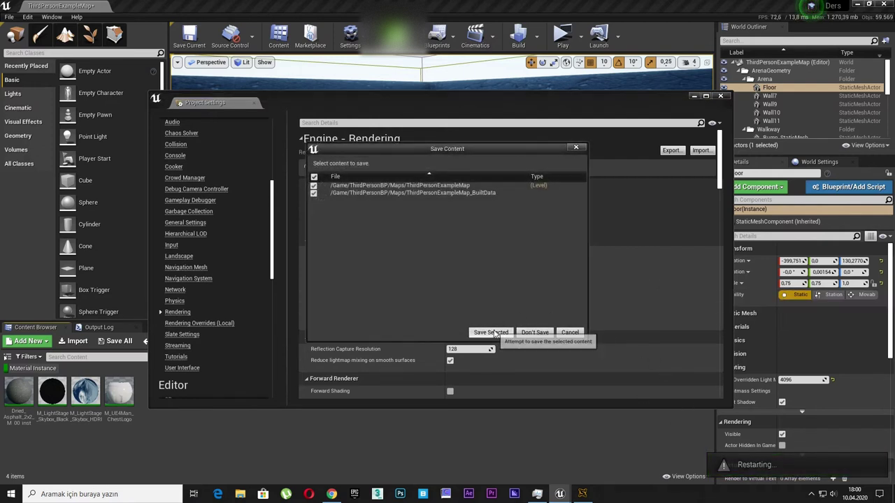
click(493, 333)
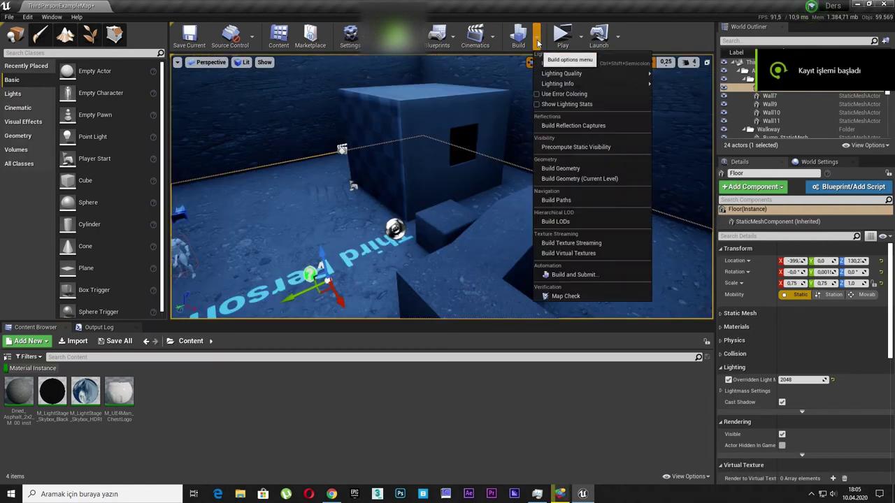
- Run a lighting-only build, then set the Floor's overridden lightmap resolution to 512
click(556, 64)
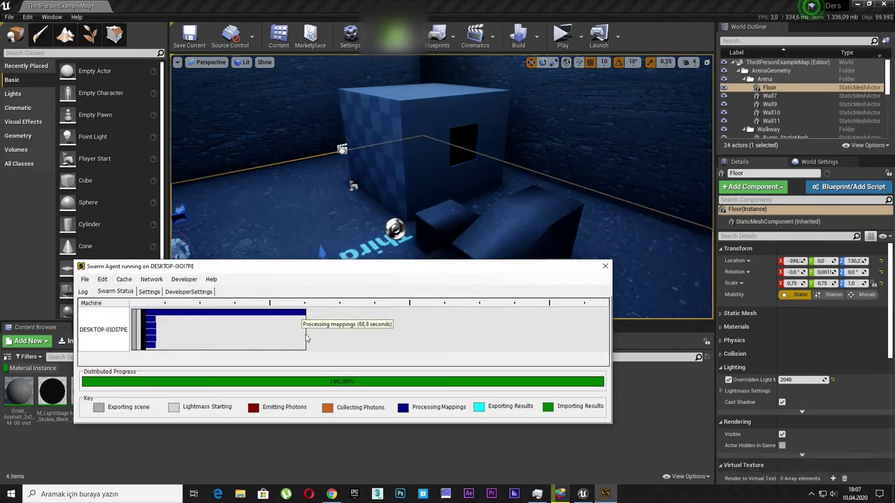
click(667, 403)
click(629, 283)
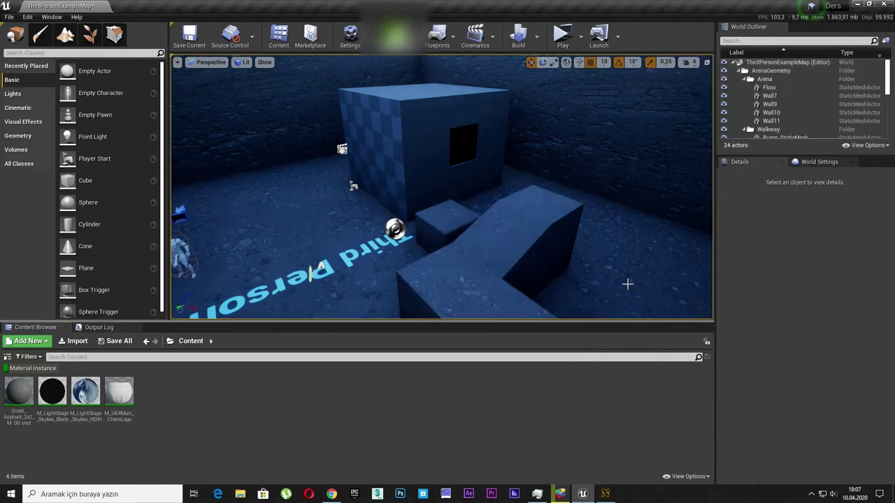
click(627, 277)
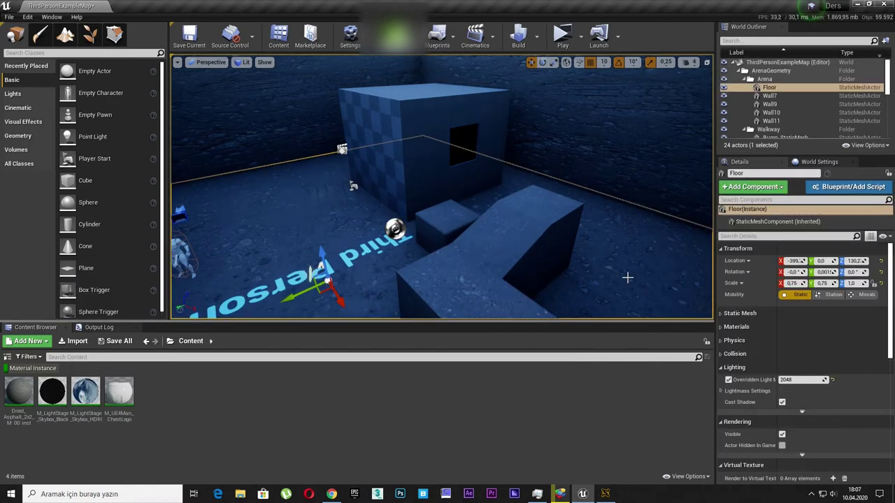
click(788, 379)
text(512)
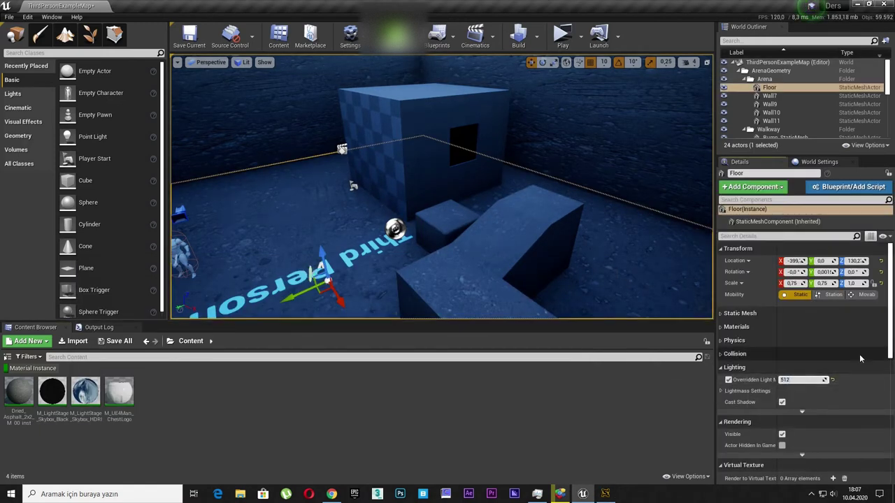
key(Return)
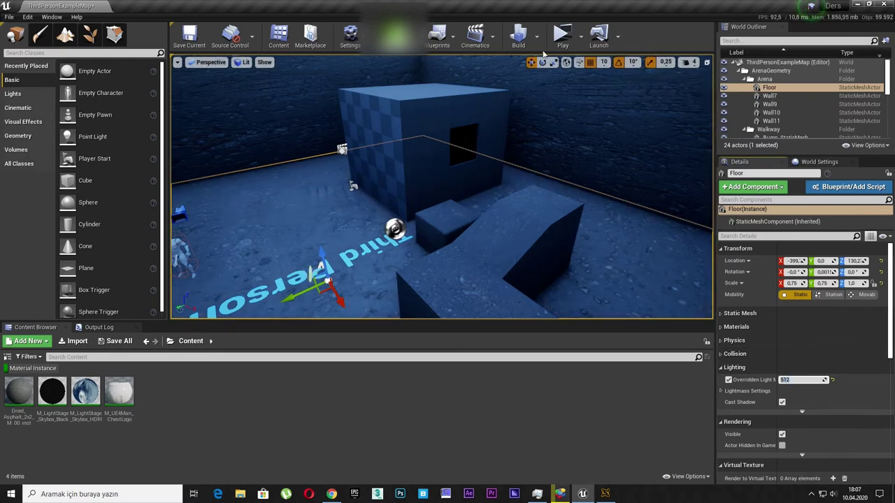
- Rebuild lighting only with the Floor at 512 lightmap resolution
click(537, 36)
click(565, 62)
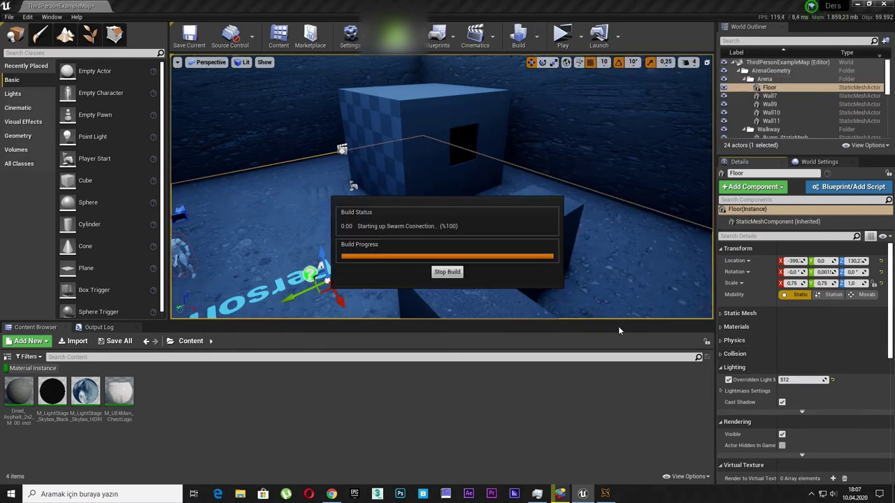
click(606, 493)
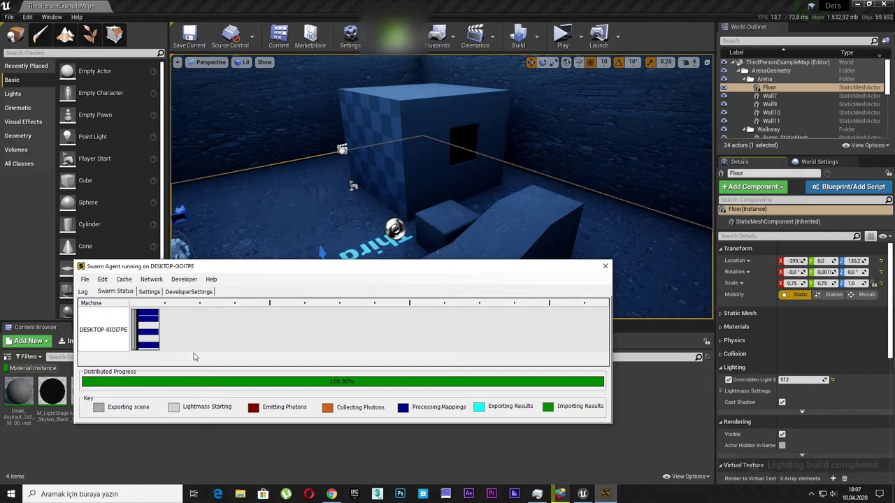
click(656, 409)
- Bring up the Engine Rendering page in Project Settings
click(349, 38)
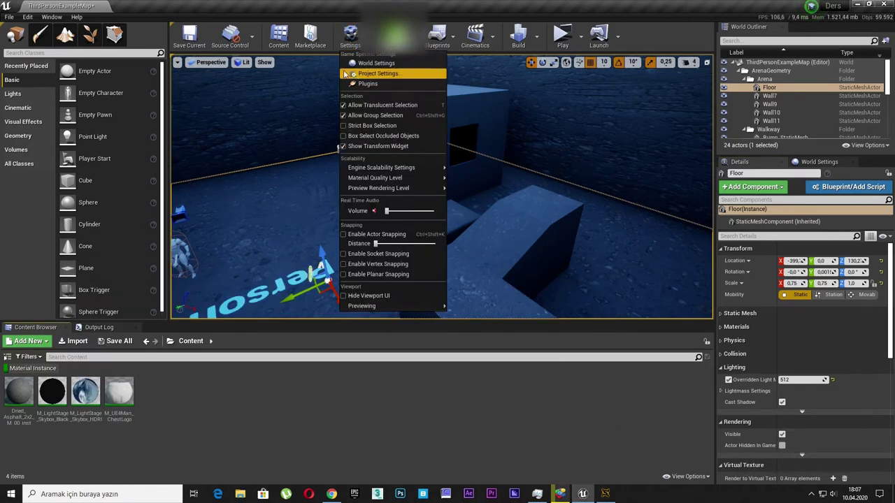
click(353, 74)
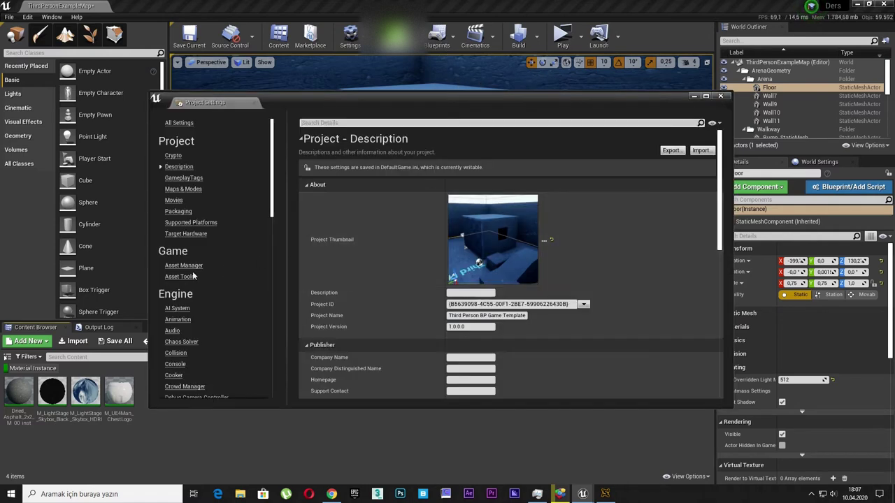
scroll(212, 250, down, 3)
scroll(210, 319, down, 2)
click(208, 326)
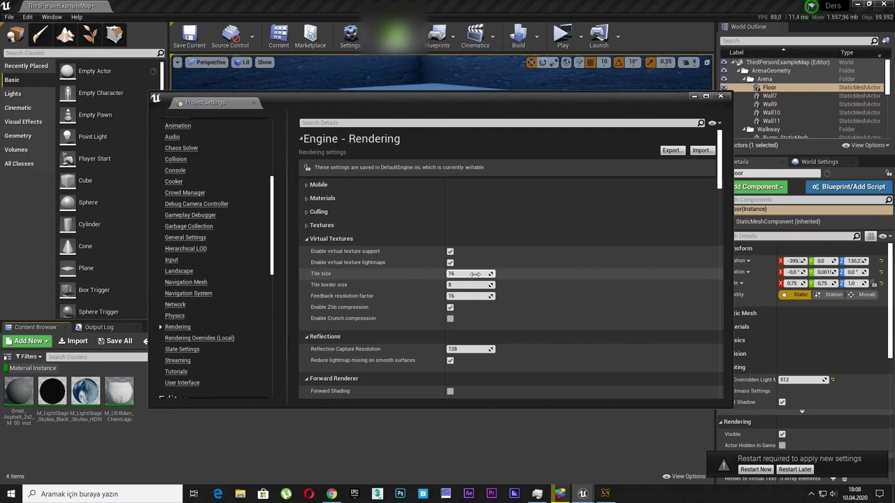
- Enable virtual texture Crunch compression, set tile size 32 and border 4, then restart and save
click(450, 319)
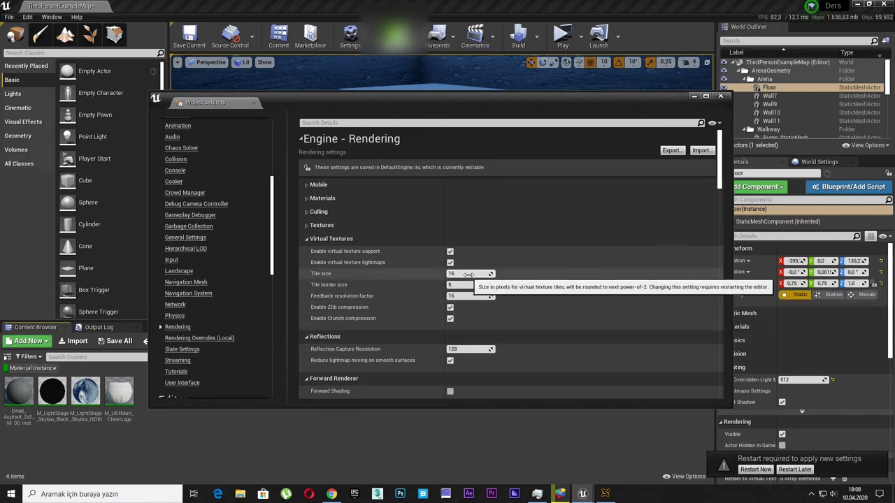
drag(468, 275, 483, 274)
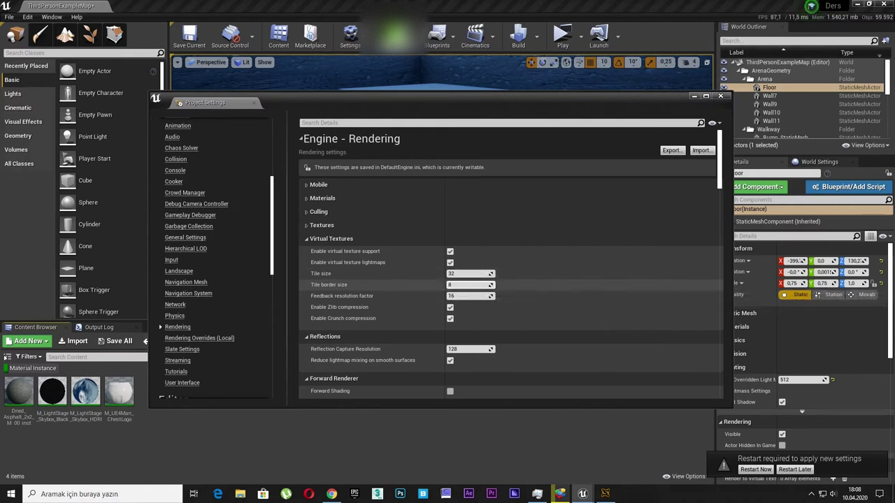
click(755, 469)
click(495, 333)
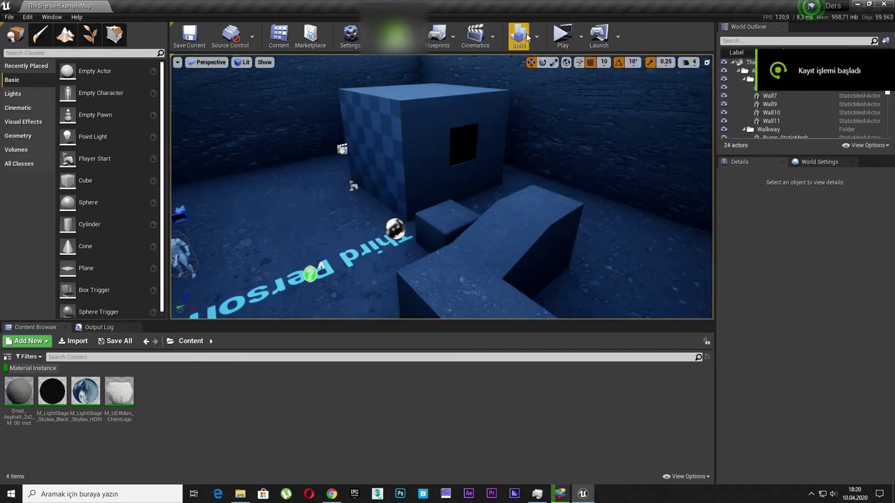
- Run Build Lighting Only after the restart and wait for it to finish
click(518, 36)
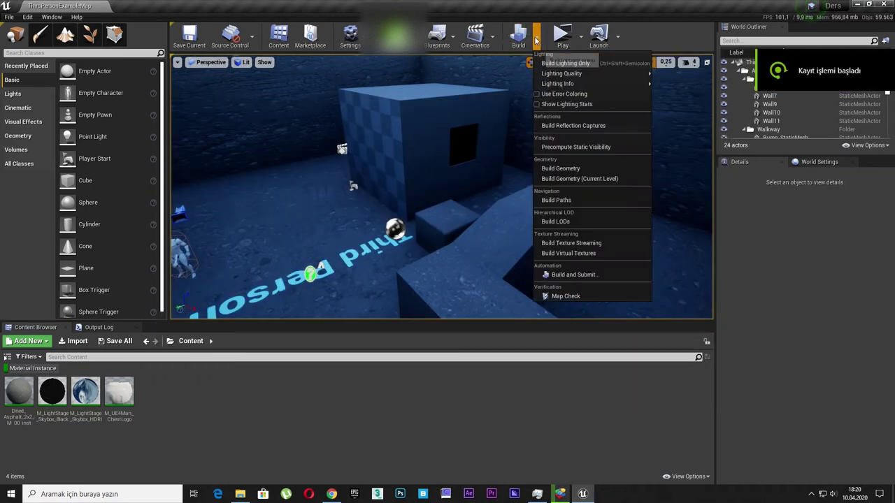
click(599, 67)
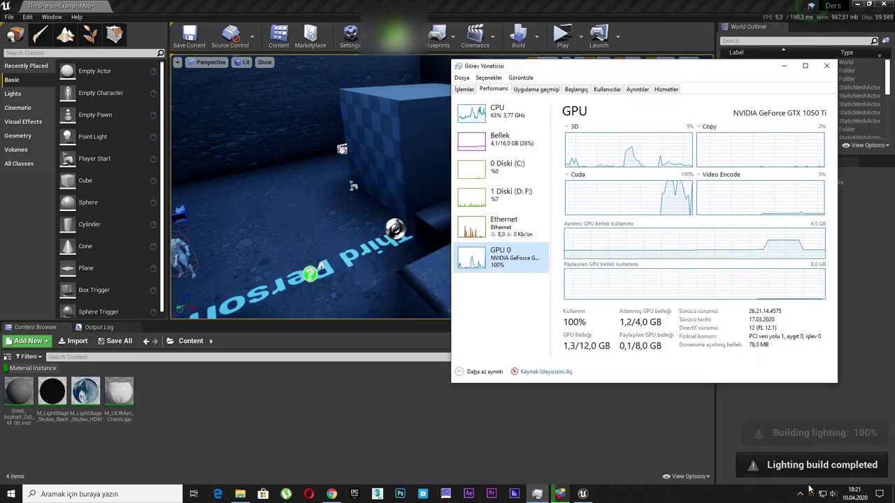
mouse_move(147, 337)
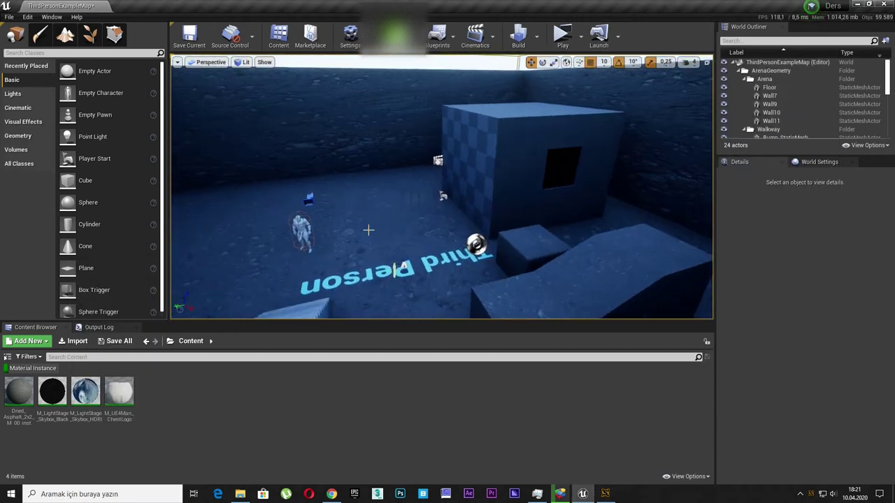
- Set the Floor's overridden lightmap resolution to 2048
click(769, 87)
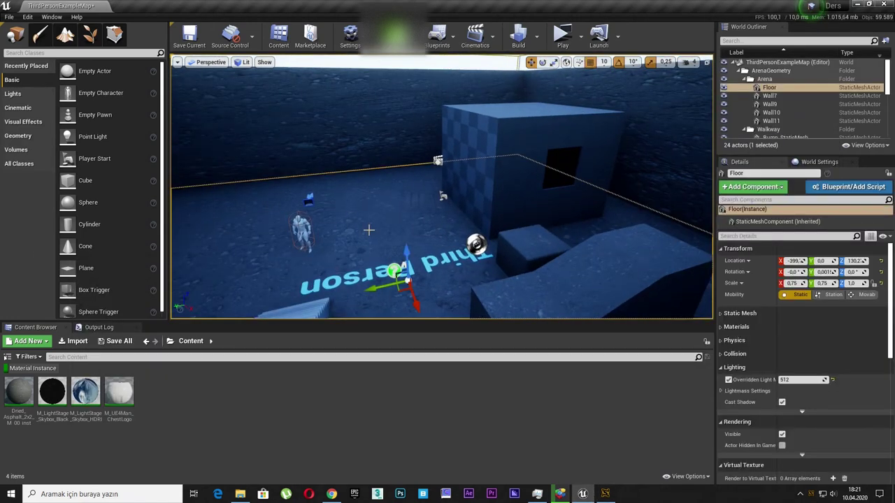
click(789, 378)
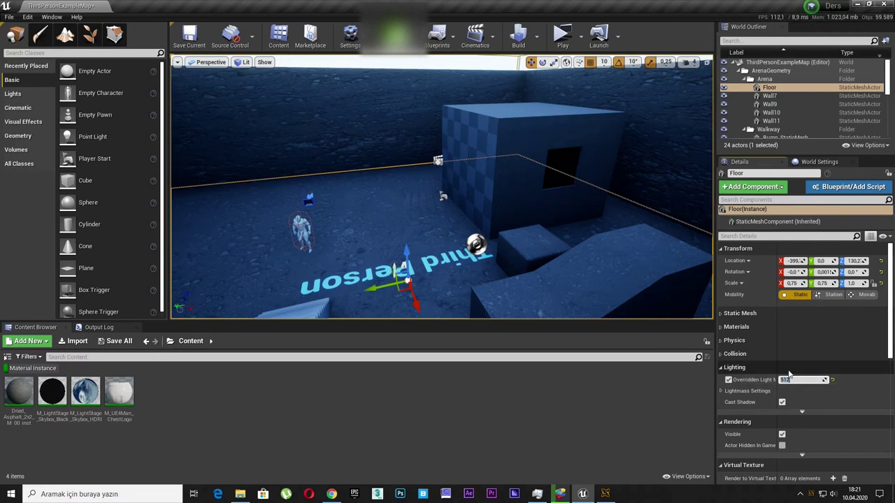
text(2048)
key(Return)
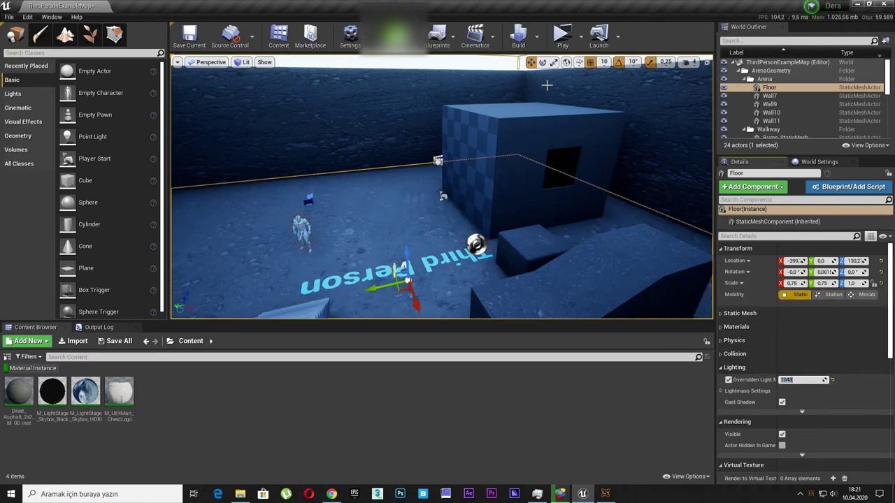
- Rebuild lighting only with the Floor at 2048 lightmap resolution
click(537, 45)
click(548, 62)
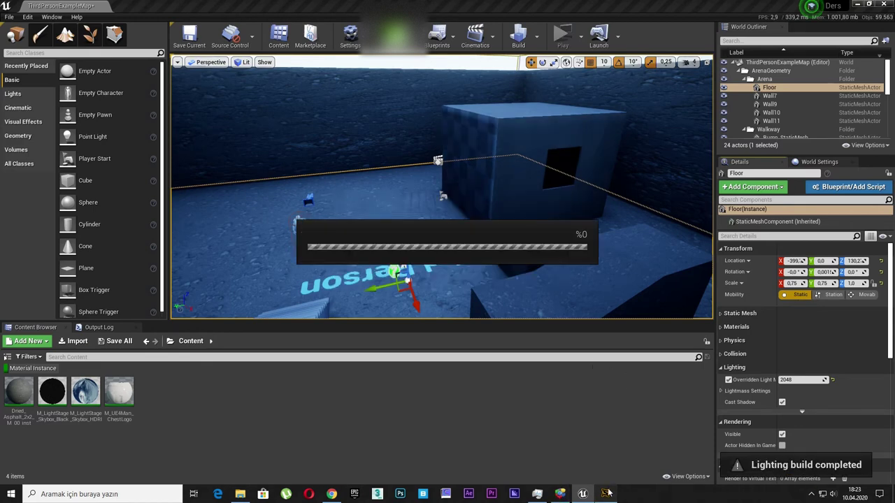
mouse_move(262, 330)
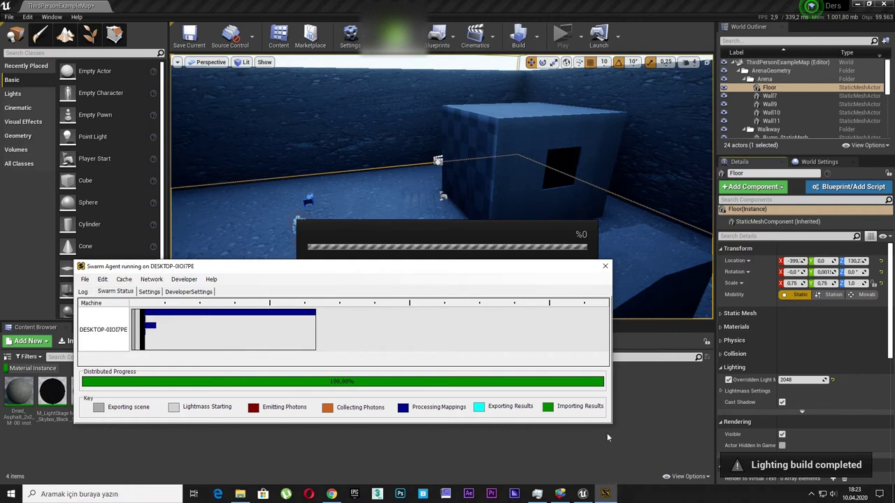
click(655, 384)
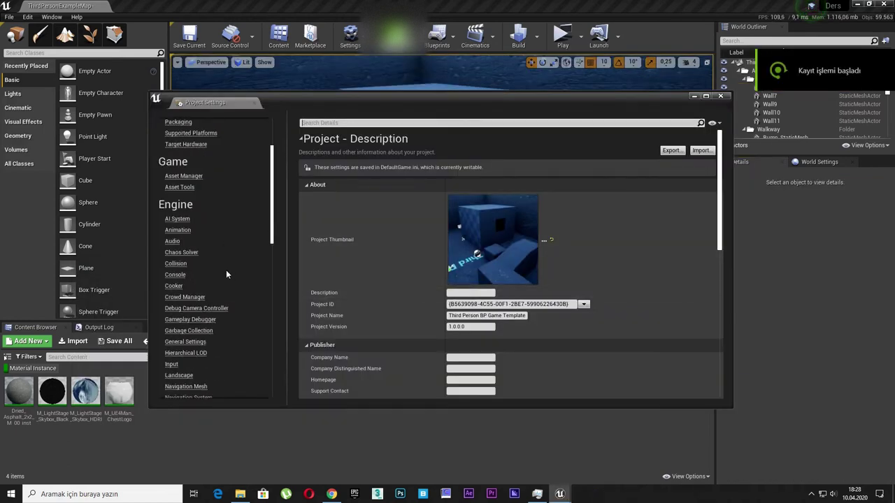
scroll(227, 269, down, 3)
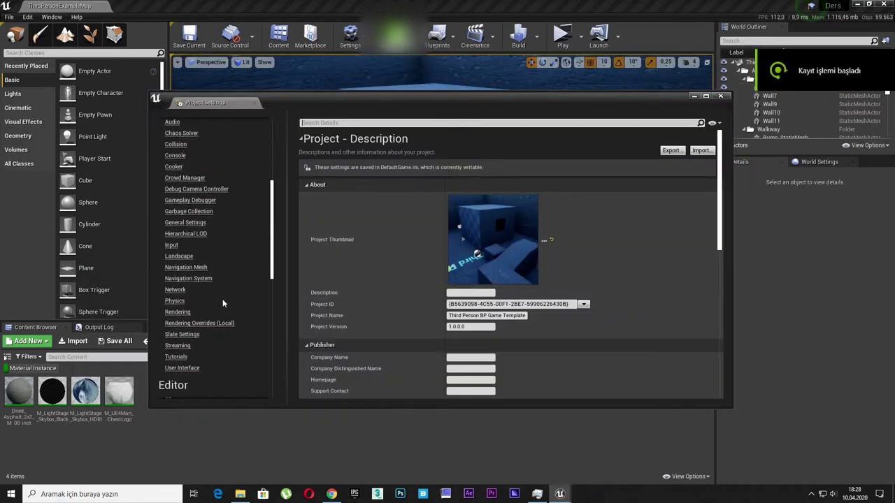
- Review the Engine Rendering virtual texture settings, close Project Settings, and rebuild lighting only
click(177, 312)
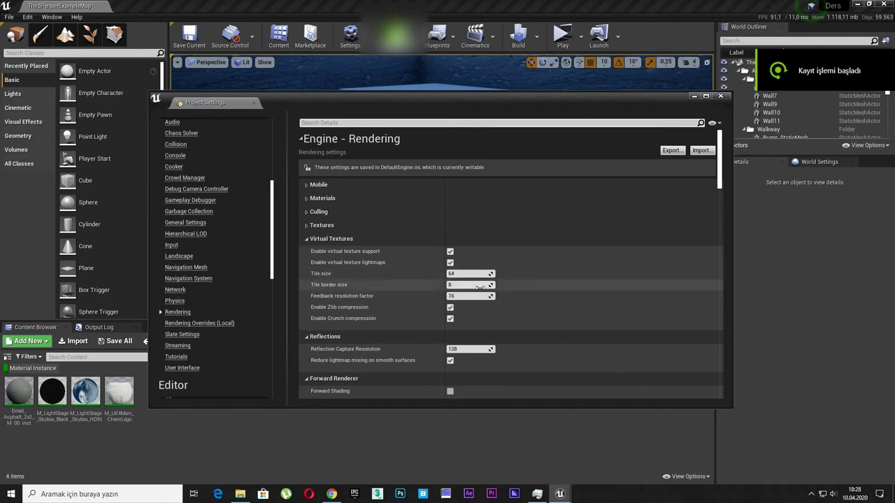
click(720, 96)
click(538, 40)
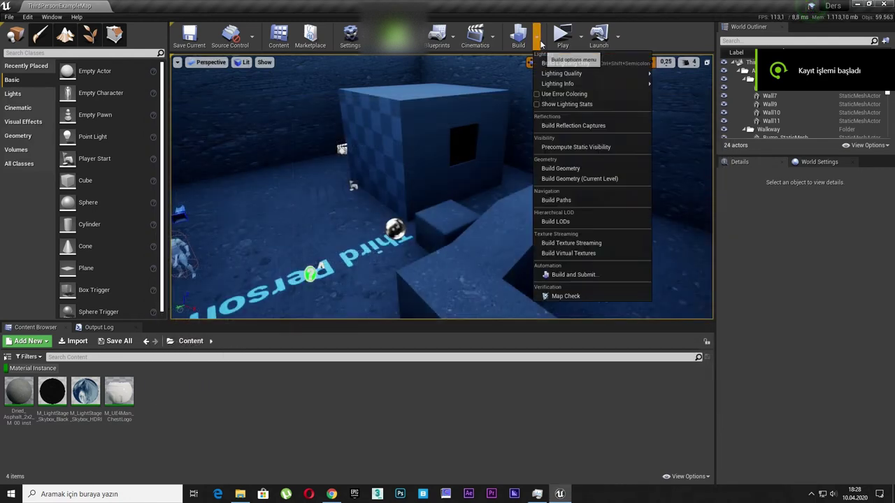
click(583, 64)
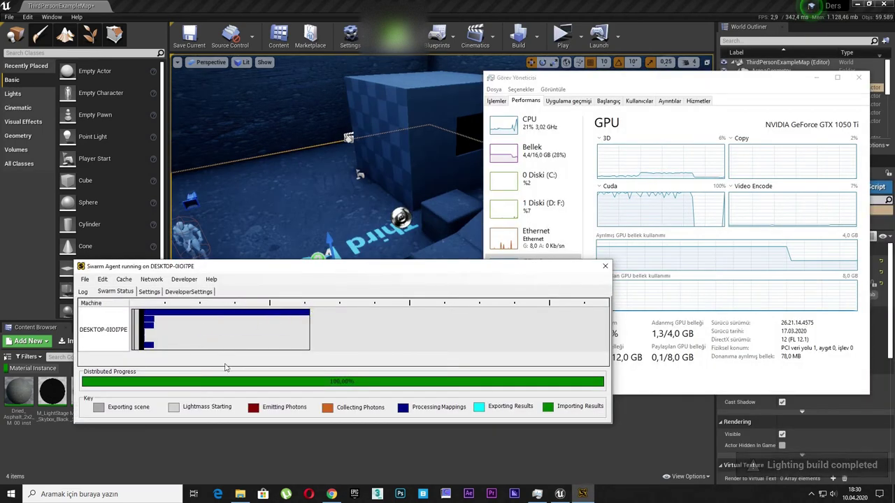
click(257, 456)
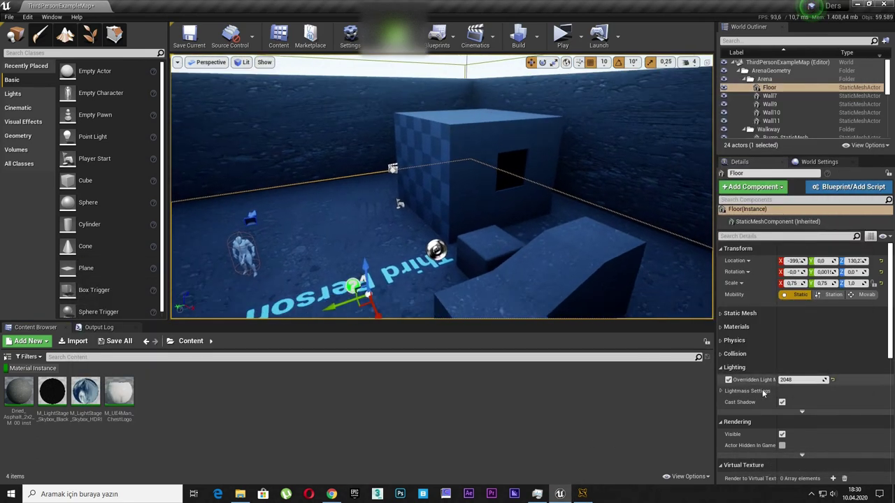
- Raise the Floor's overridden lightmap resolution to 4096
click(789, 380)
text(409)
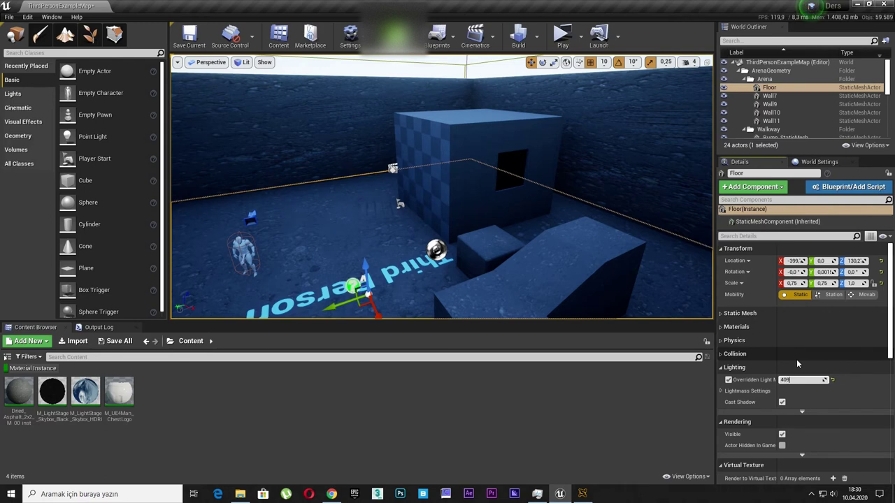
text(6)
key(Return)
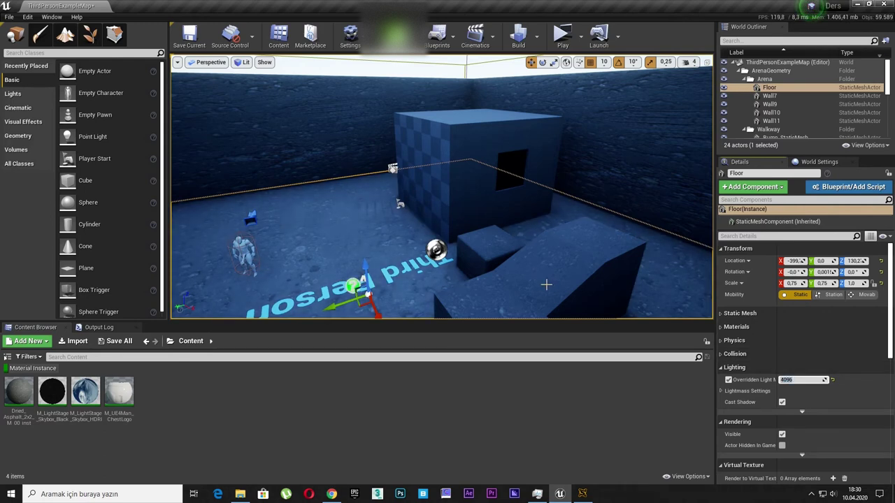
- Search actors for 'runt' and place a Runtime Virtual Texture Volume in the level
click(19, 164)
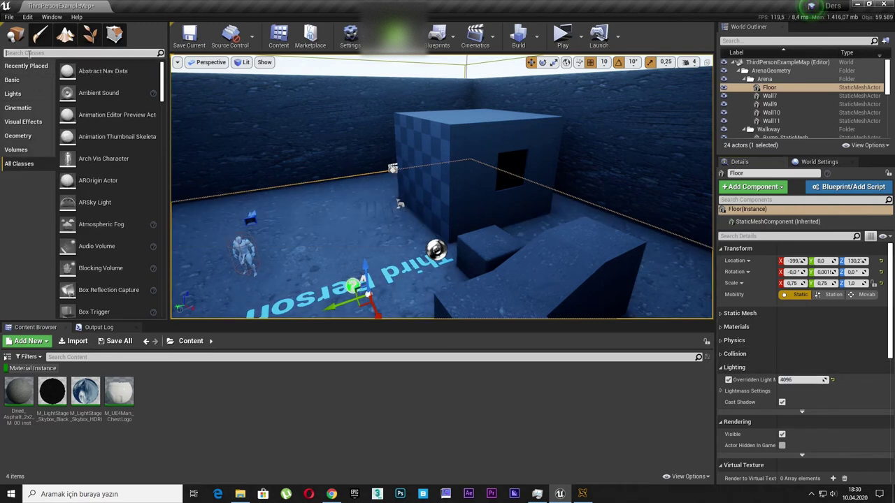
text(runt)
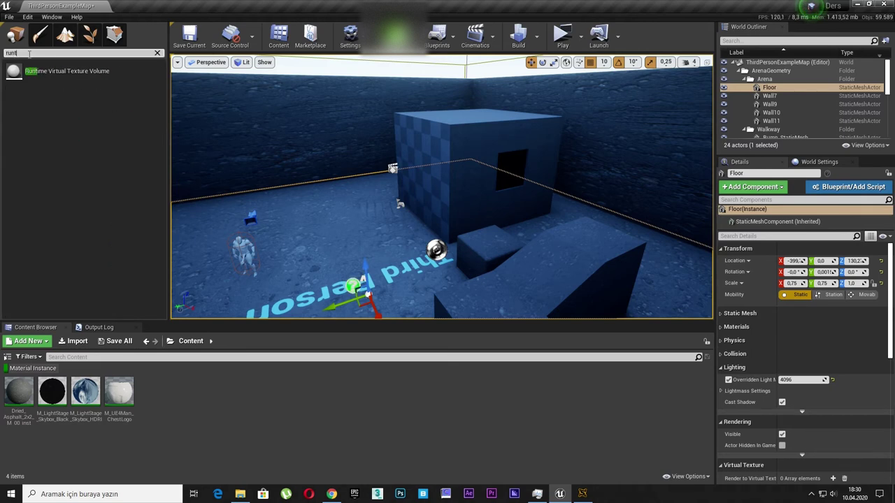
mouse_move(66, 71)
mouse_down()
mouse_move(339, 230)
mouse_move(330, 137)
mouse_up()
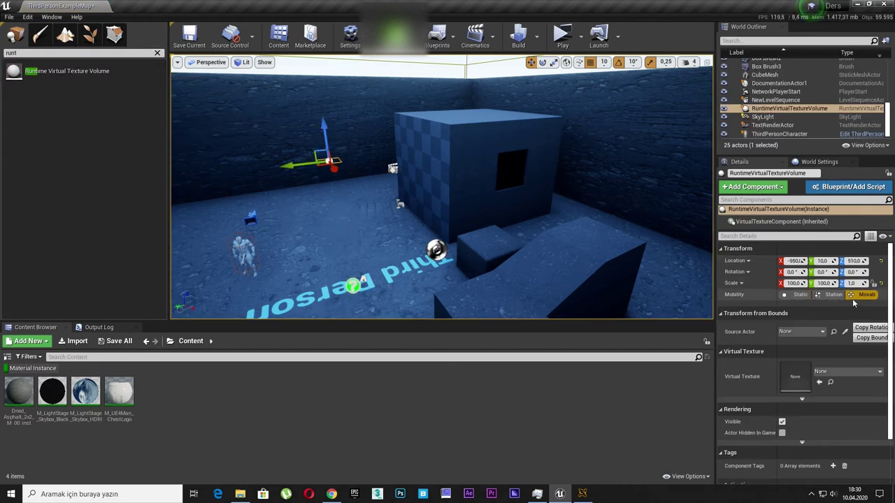
- Scale the volume to 1000 on X and Y and 2500 on Z
click(874, 283)
text(1000)
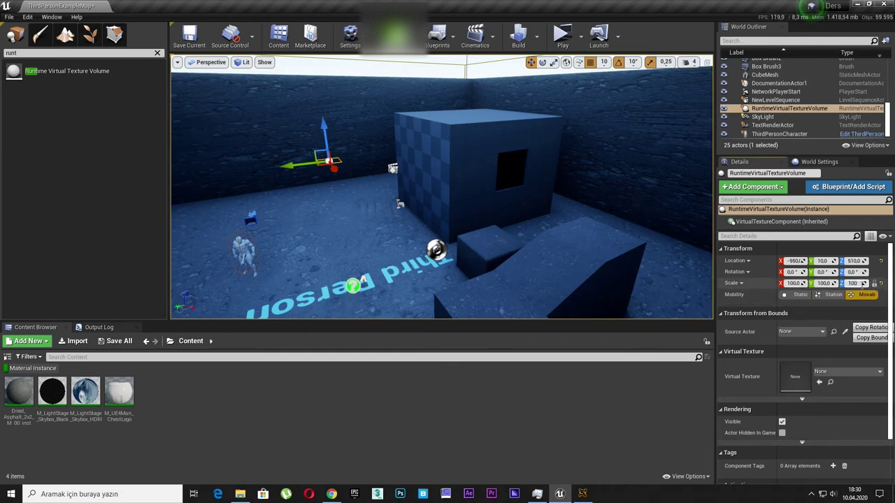
key(Return)
key(f)
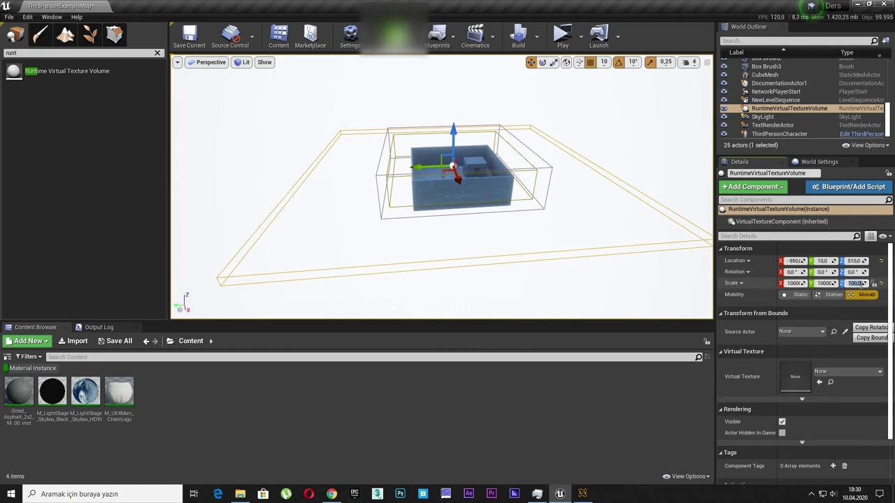
key(Return)
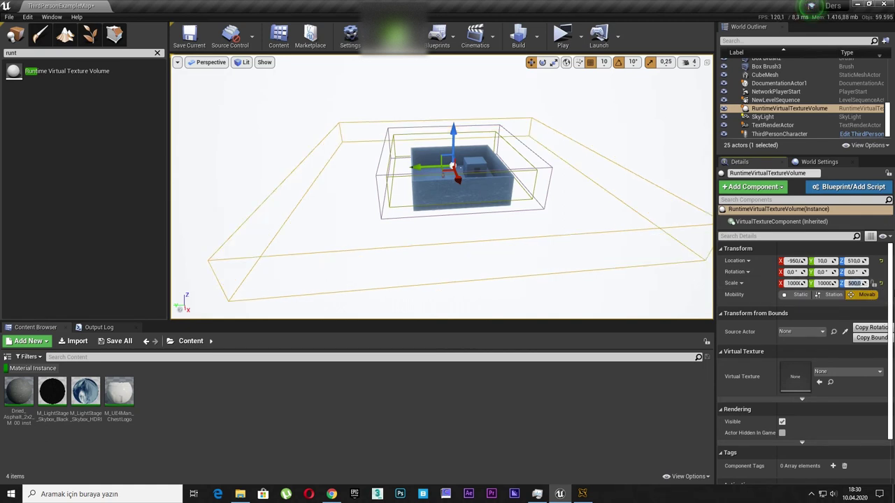
text(500)
key(Return)
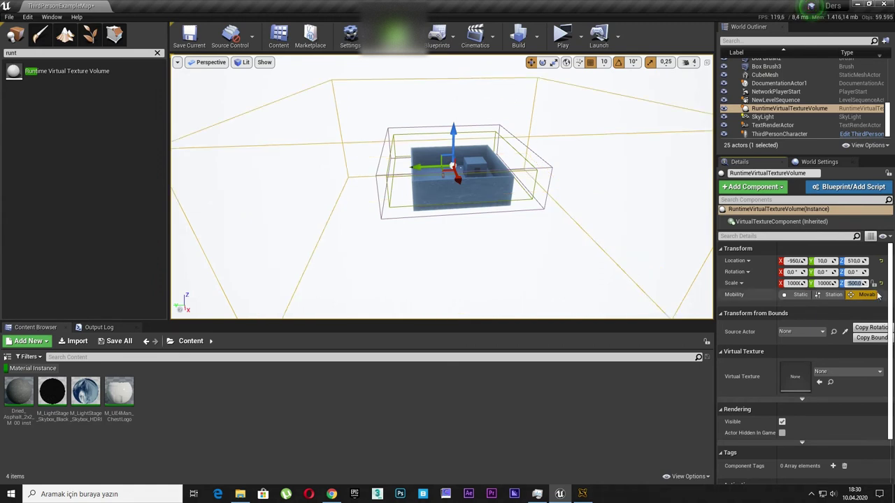
click(536, 37)
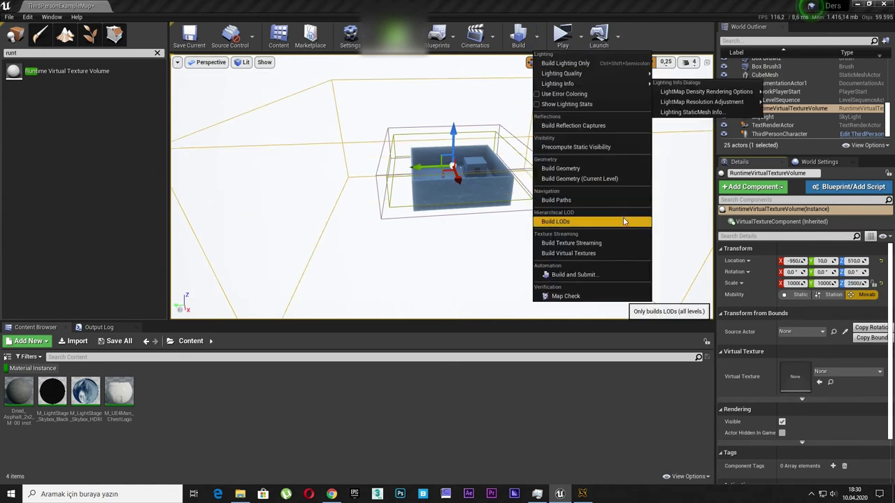
- Build the runtime virtual textures from the Build menu
click(619, 255)
click(538, 37)
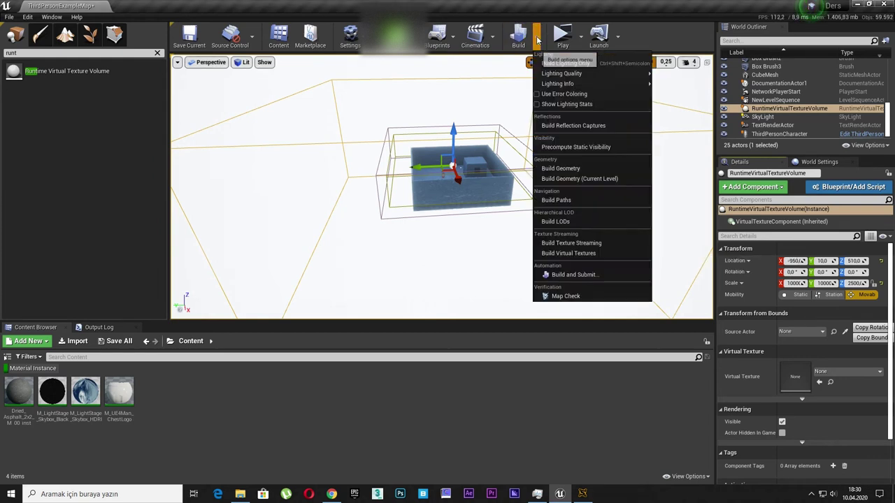
click(605, 255)
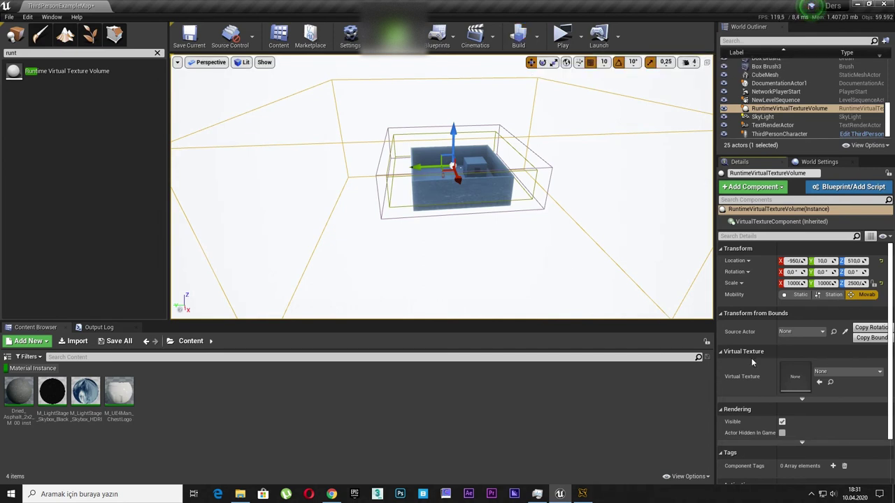
- Create and save NewRuntimeVirtualTexture as the volume's Virtual Texture, then inspect it
click(846, 371)
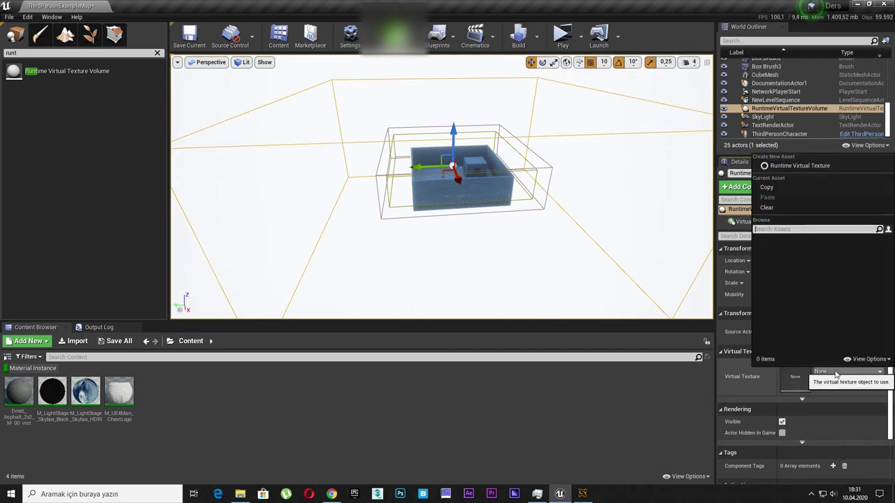
click(784, 167)
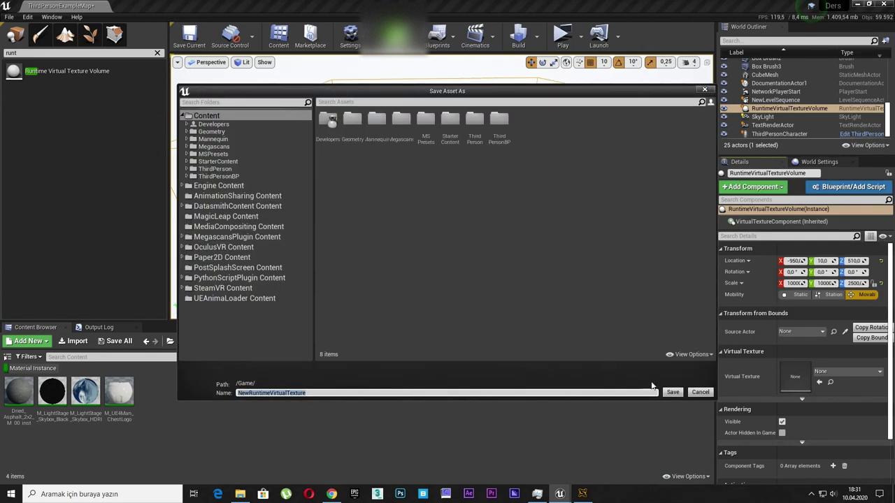
click(670, 392)
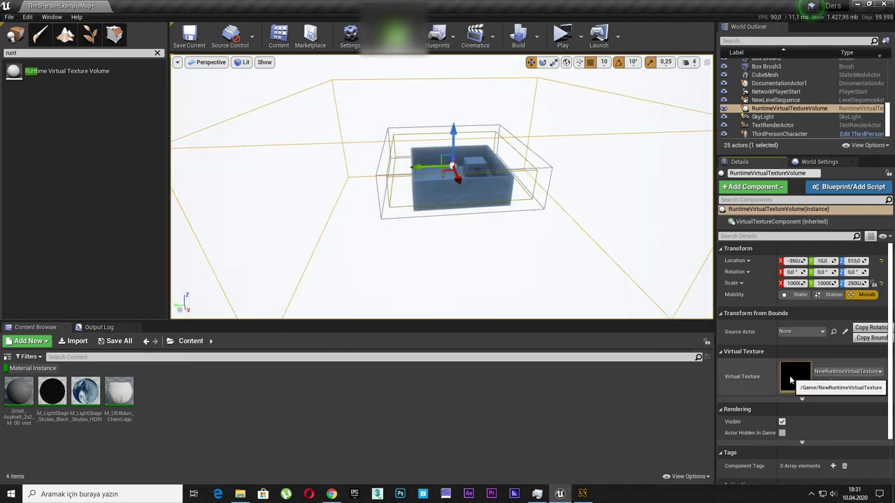
double_click(789, 375)
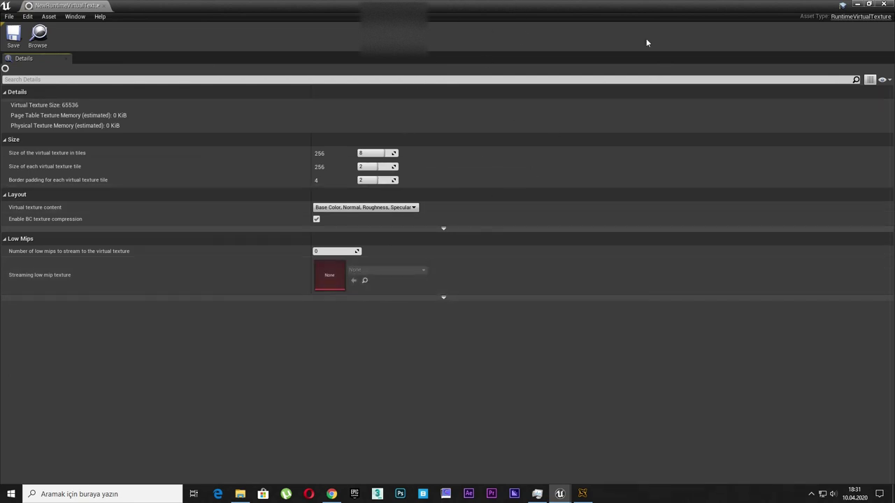
click(882, 5)
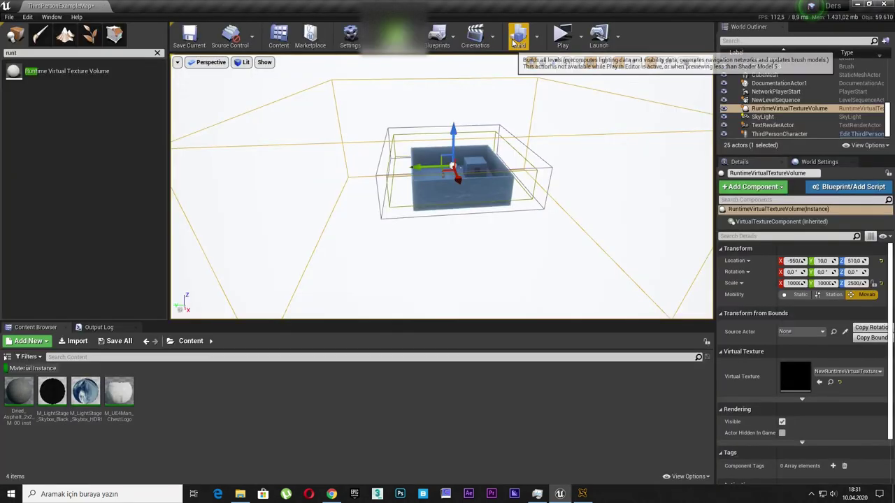
- Run the full build while monitoring GPU in Task Manager, then dismiss the out-of-memory error
click(518, 35)
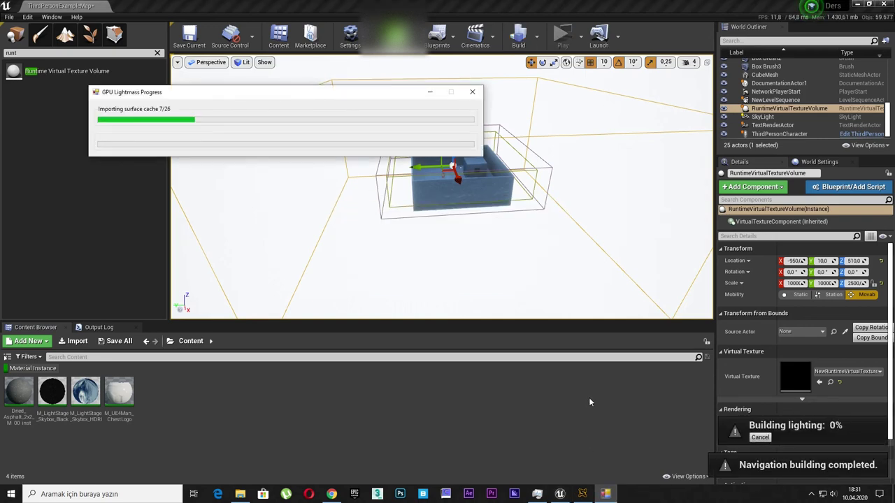
click(537, 493)
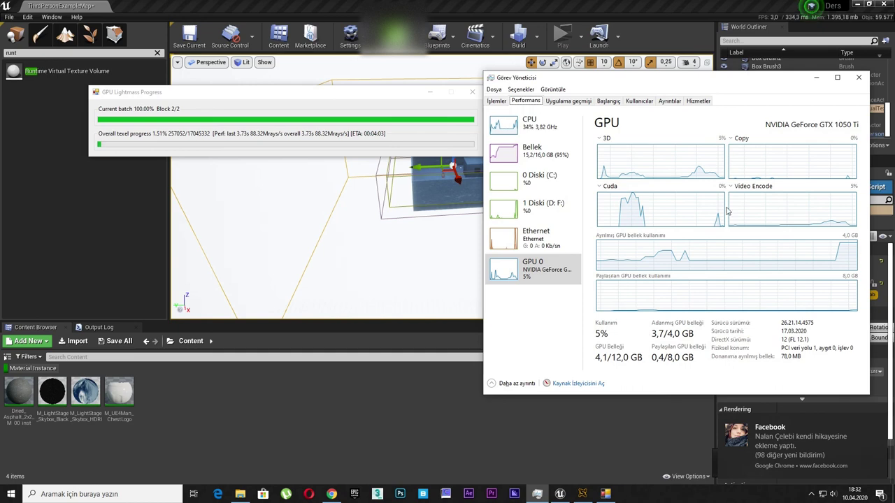
click(868, 465)
click(879, 494)
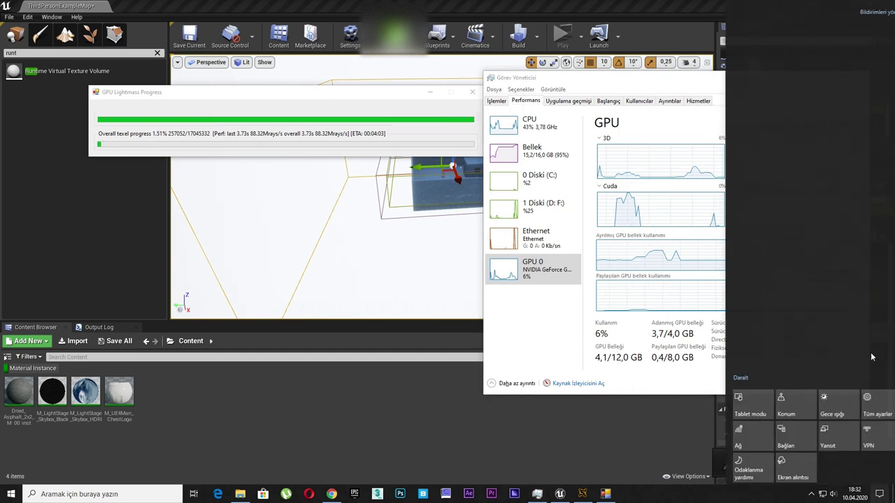
click(855, 381)
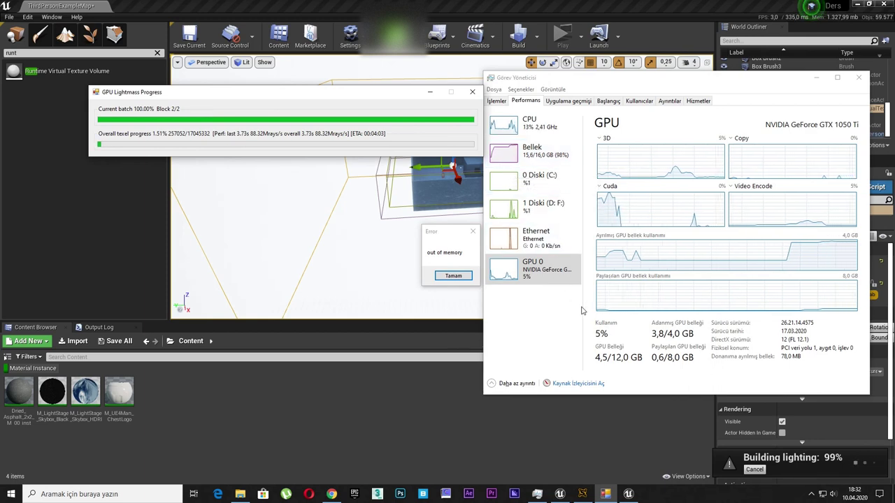
click(453, 276)
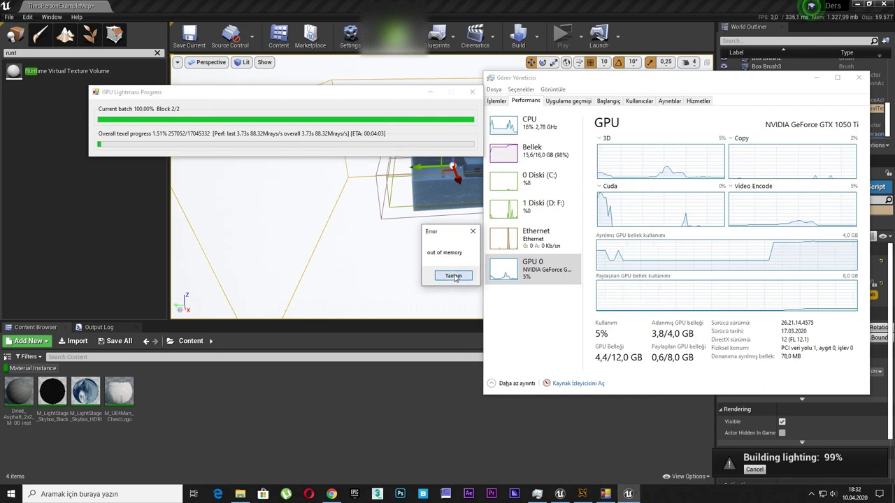
click(453, 276)
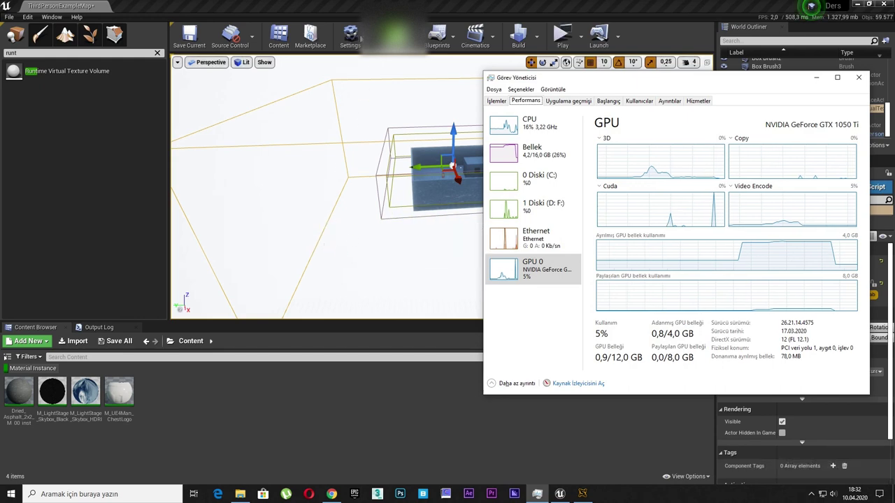
- Go to Engine > Rendering in Project Settings
click(345, 39)
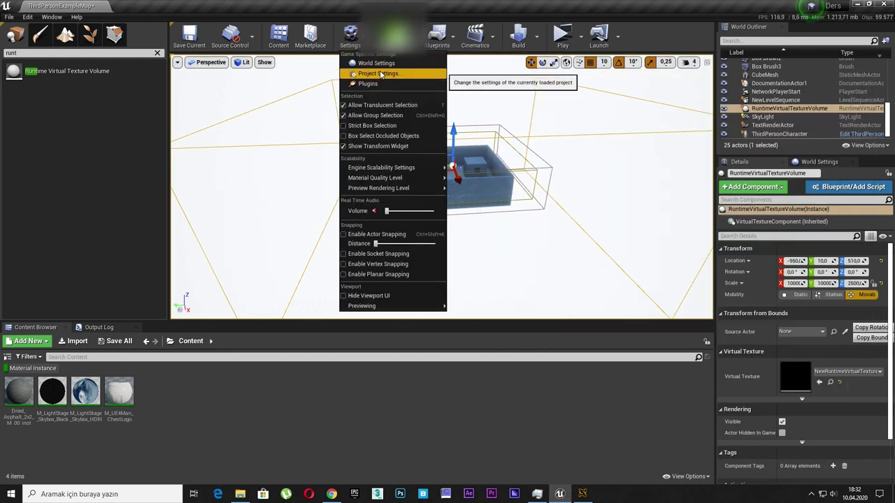
click(383, 76)
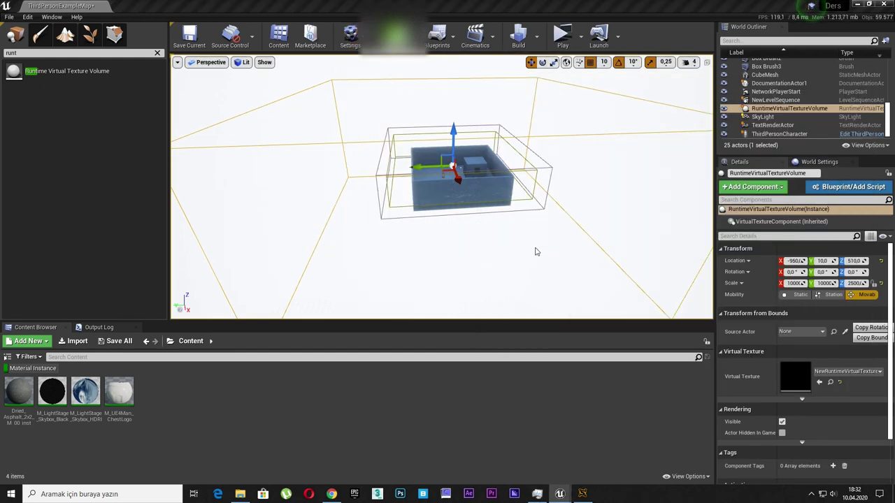
scroll(210, 300, down, 5)
scroll(206, 299, down, 3)
scroll(207, 299, down, 1)
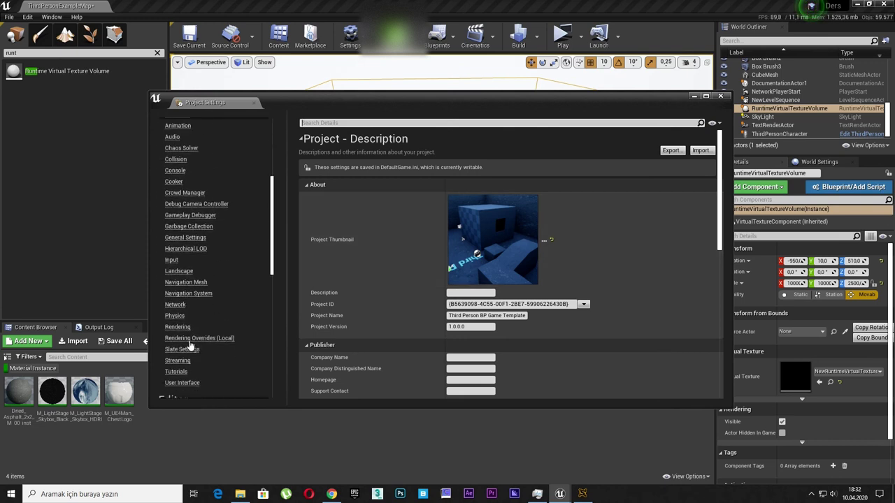
click(181, 326)
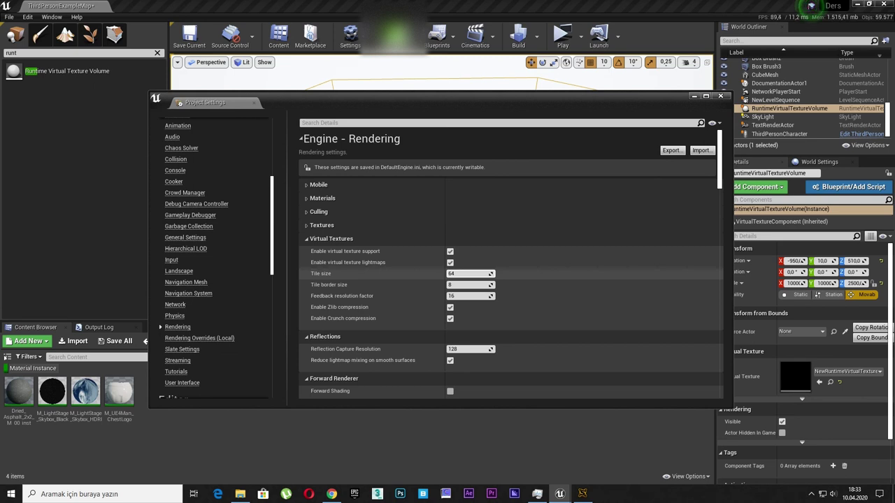
text(32)
- Set virtual texture tile size 32 and border 16, then restart and save the level
key(Return)
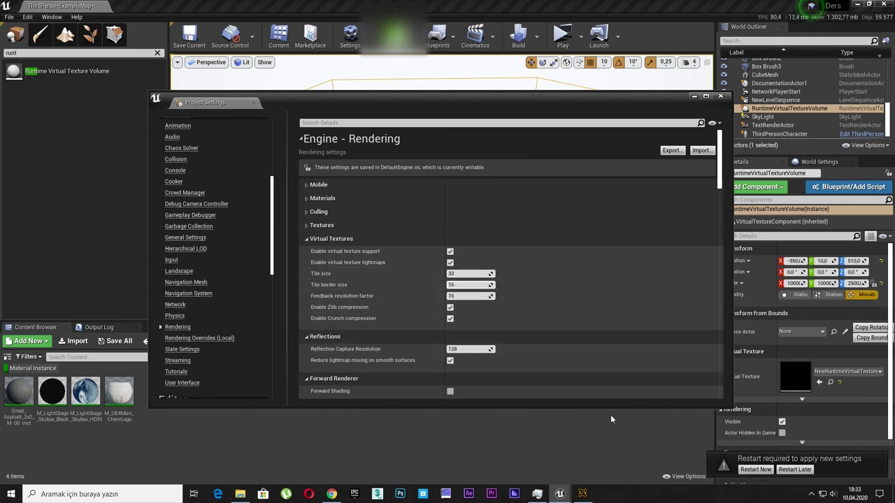
click(739, 463)
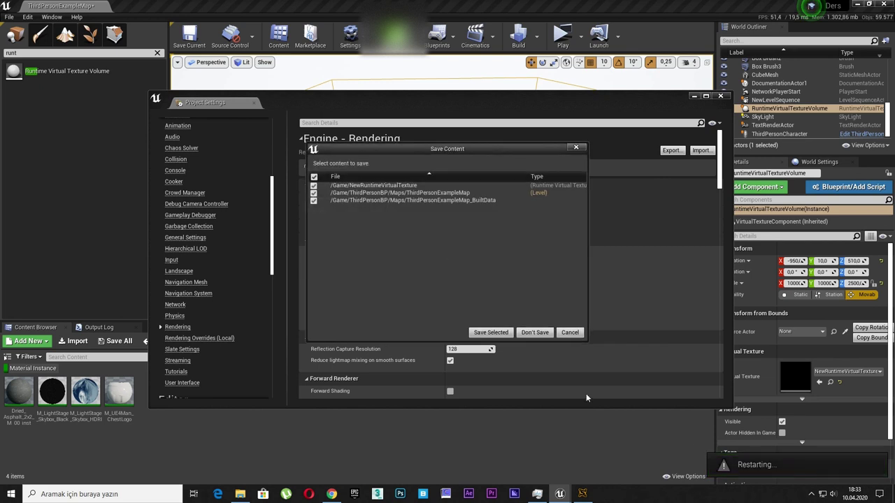
click(494, 332)
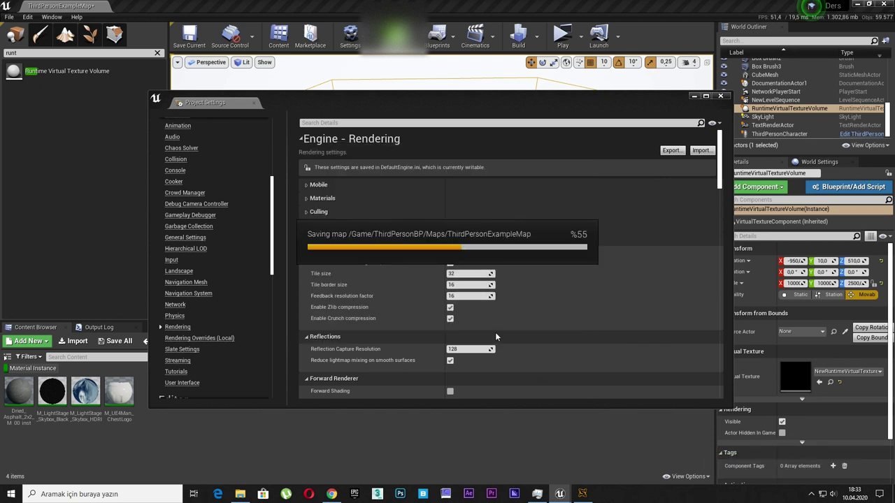